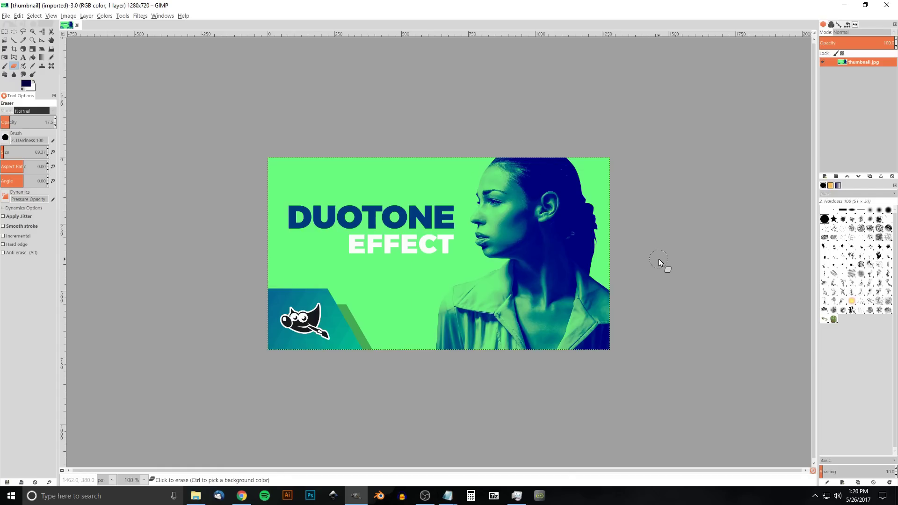
Open adult-1850703_1280.jpg from the Tutorials folder in GIMP, then minimize File Explorer
click(195, 495)
right_click(308, 77)
mouse_move(415, 184)
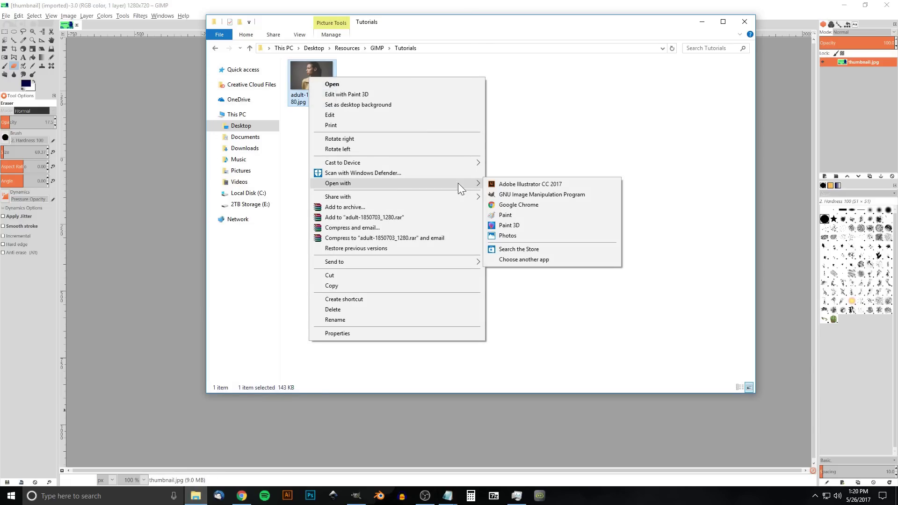
click(503, 194)
click(702, 22)
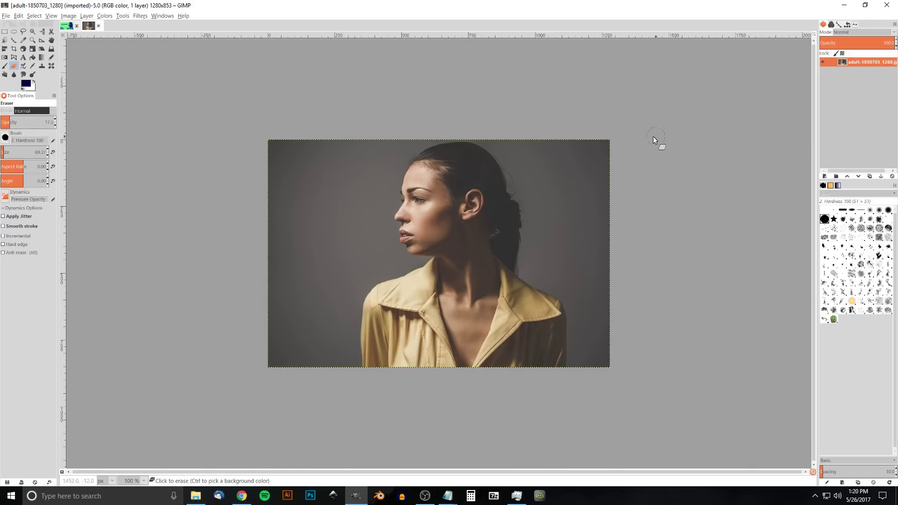
Add an alpha channel to the portrait photo layer and pick the Fuzzy Select tool
right_click(854, 61)
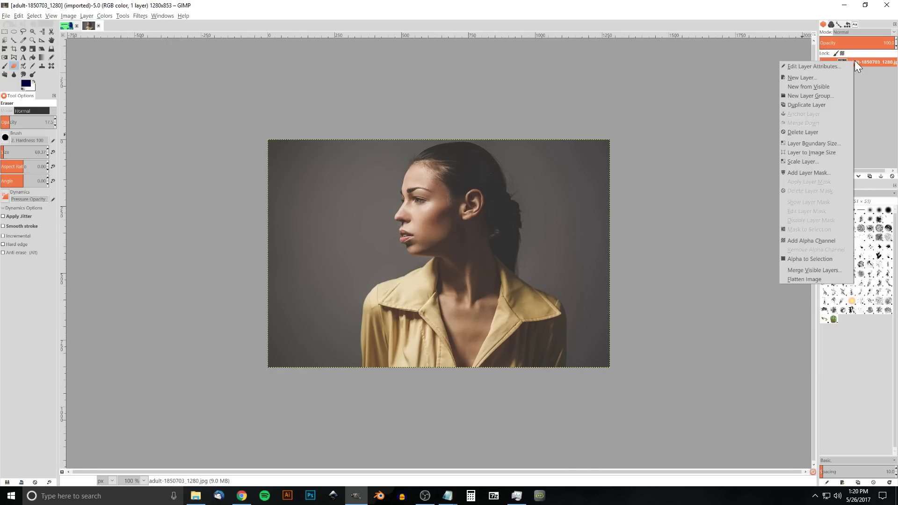
click(810, 238)
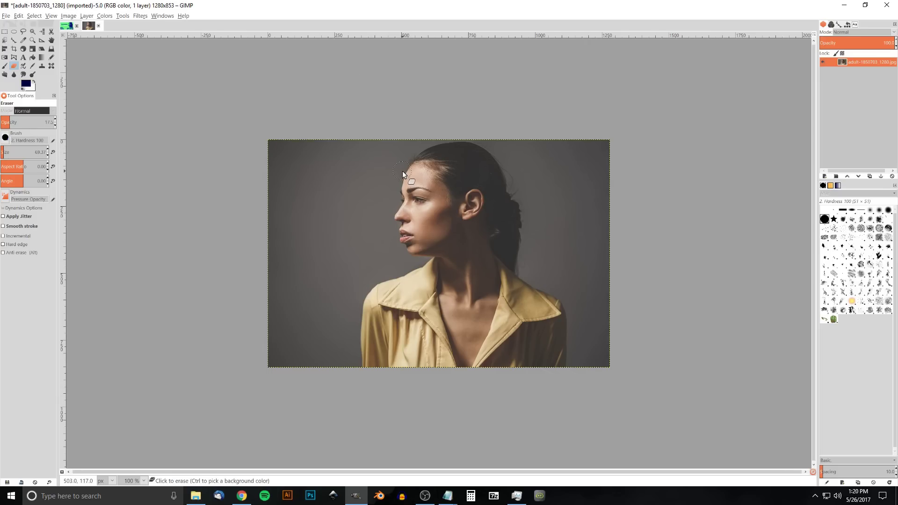
click(32, 32)
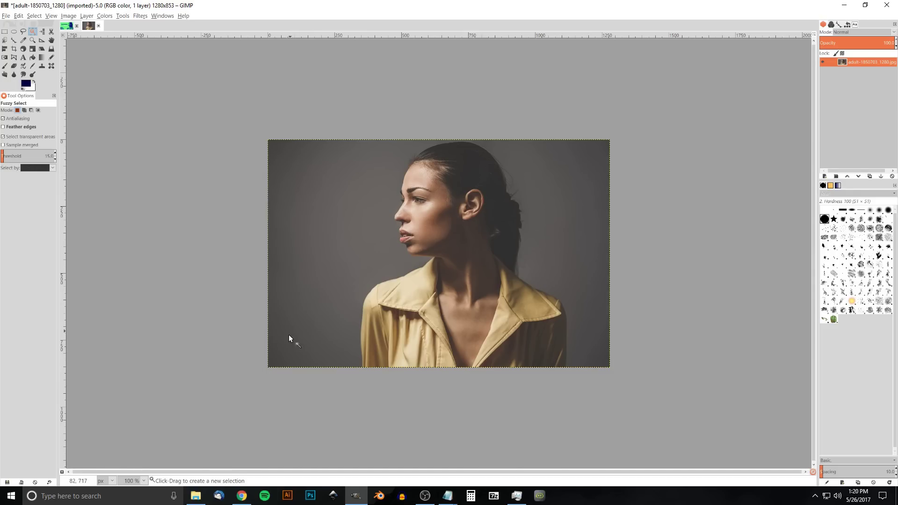
Fuzzy-select the dark background's left corner and delete it
click(273, 365)
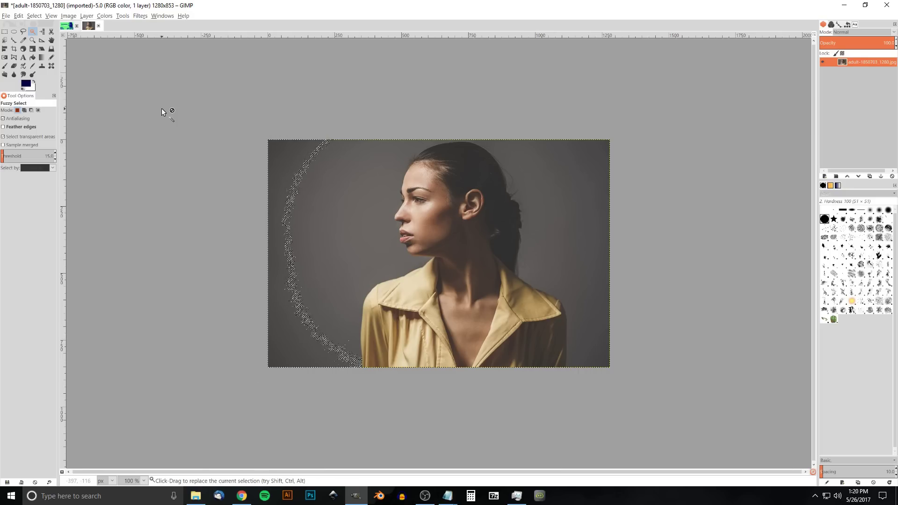
key(Delete)
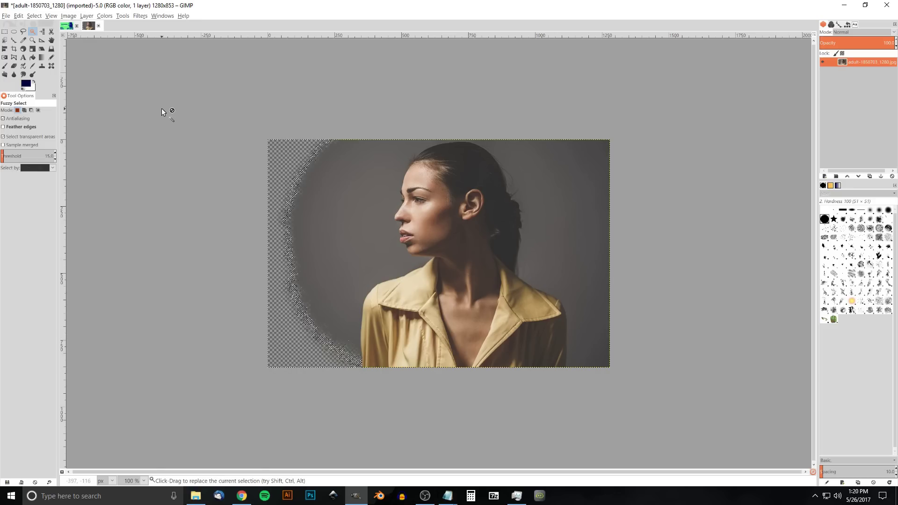
click(20, 15)
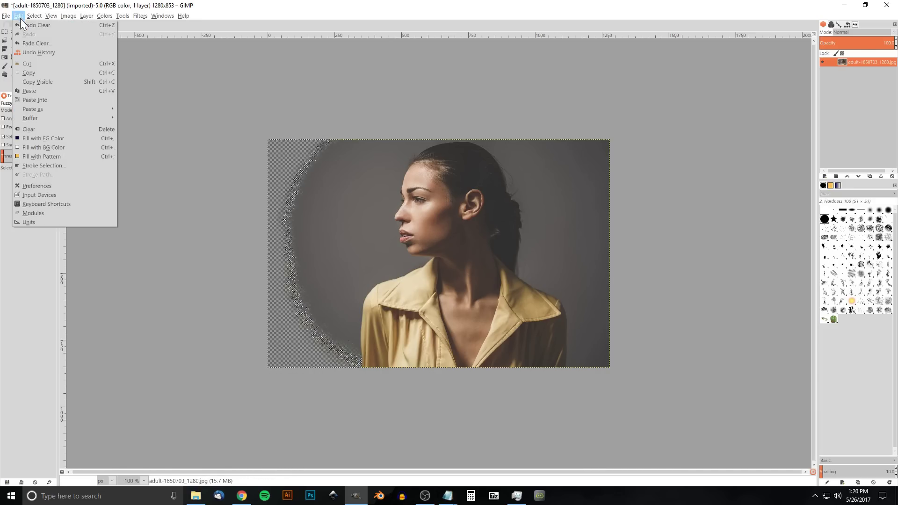
click(16, 15)
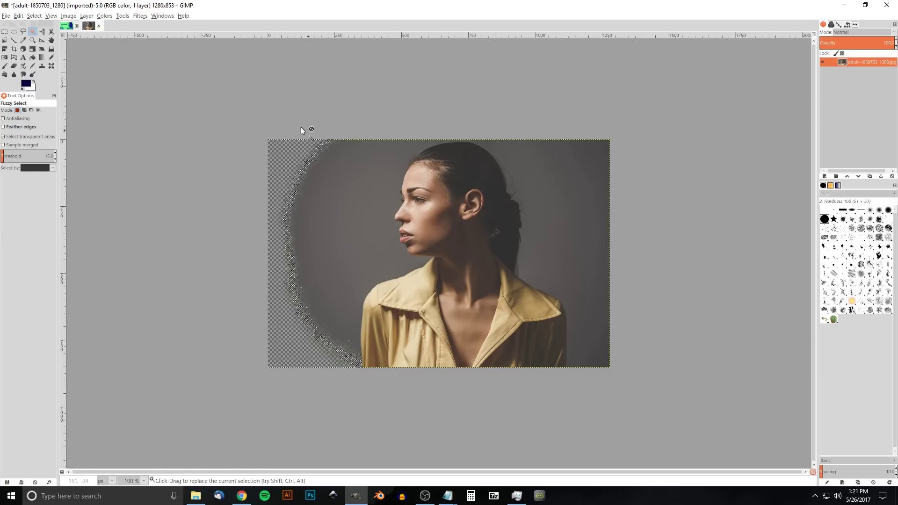
Delete the grey background, the halo ring, the area right of her hair and the left ring shadow
click(356, 225)
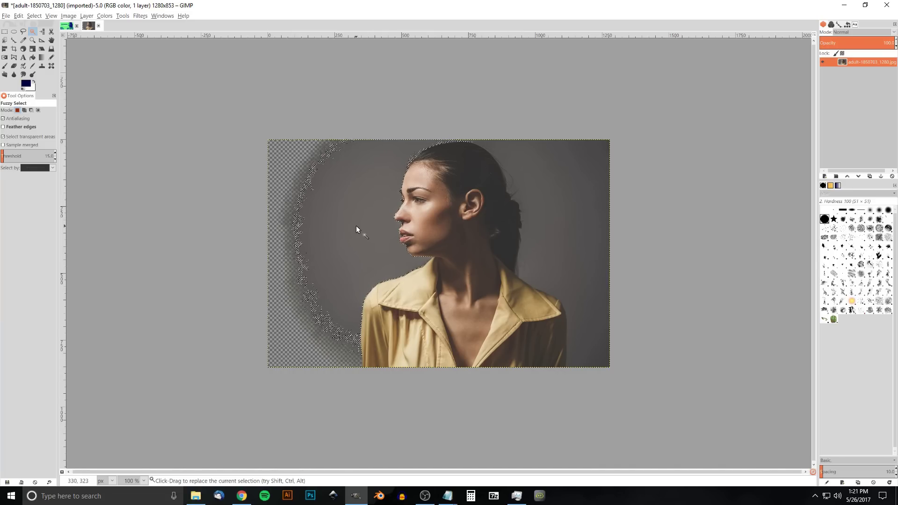
key(Delete)
click(305, 176)
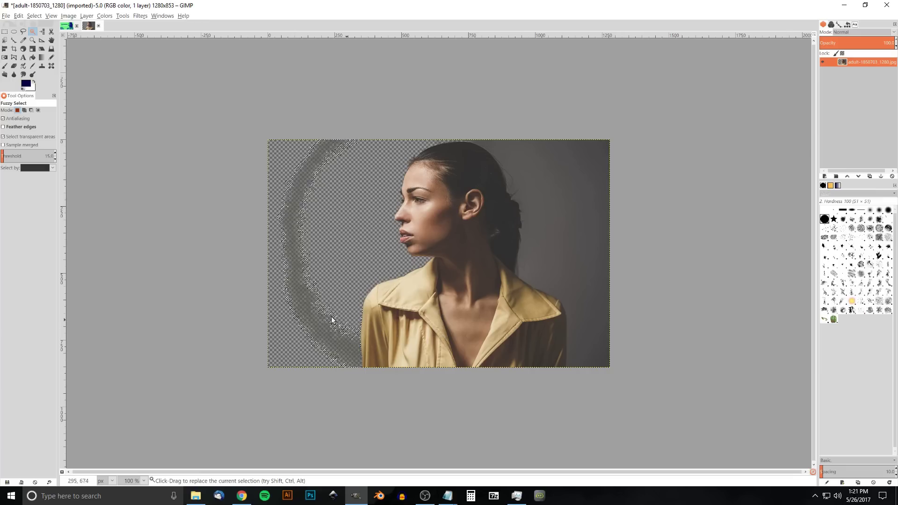
click(566, 170)
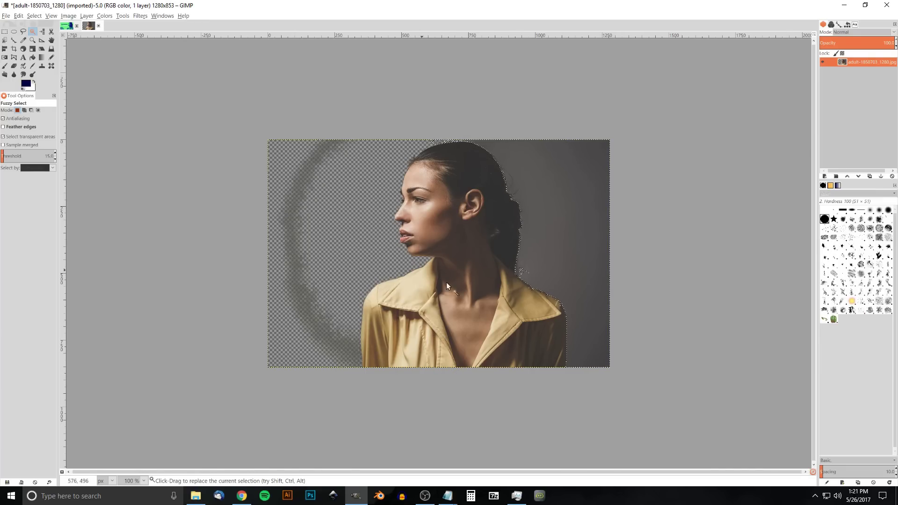
key(Delete)
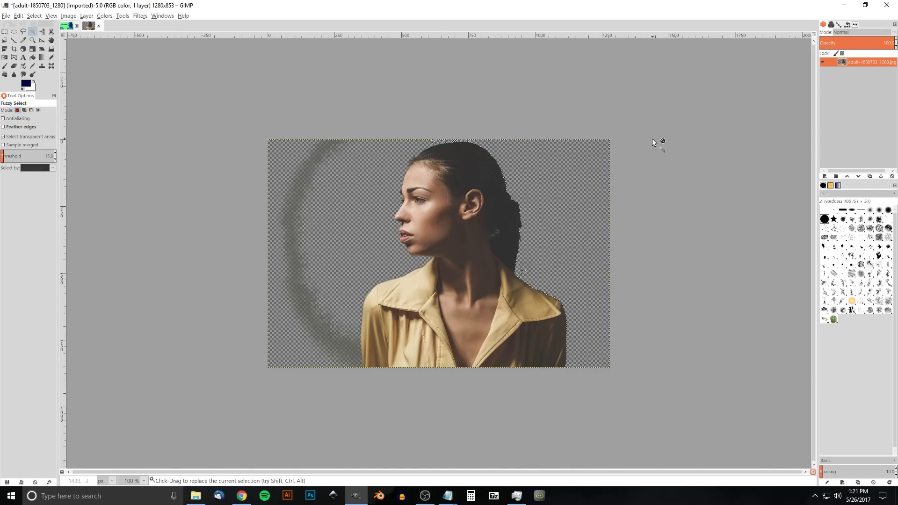
click(308, 164)
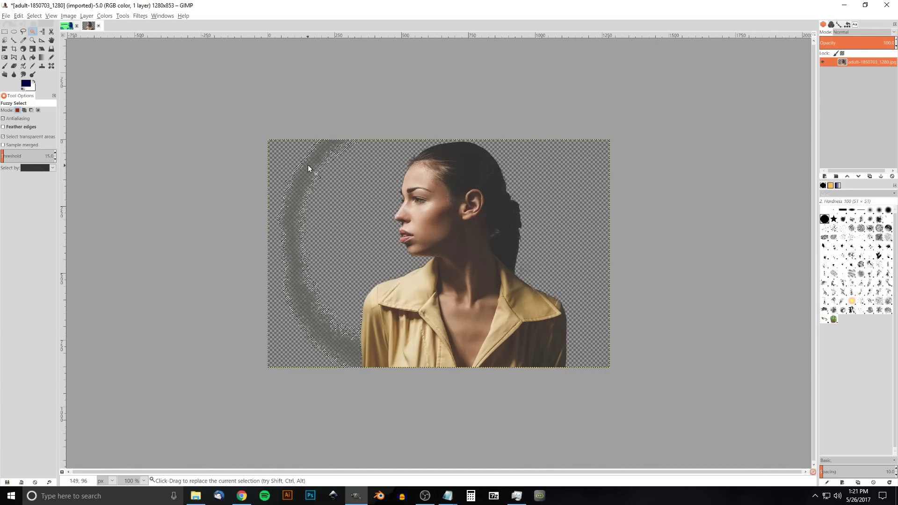
key(Delete)
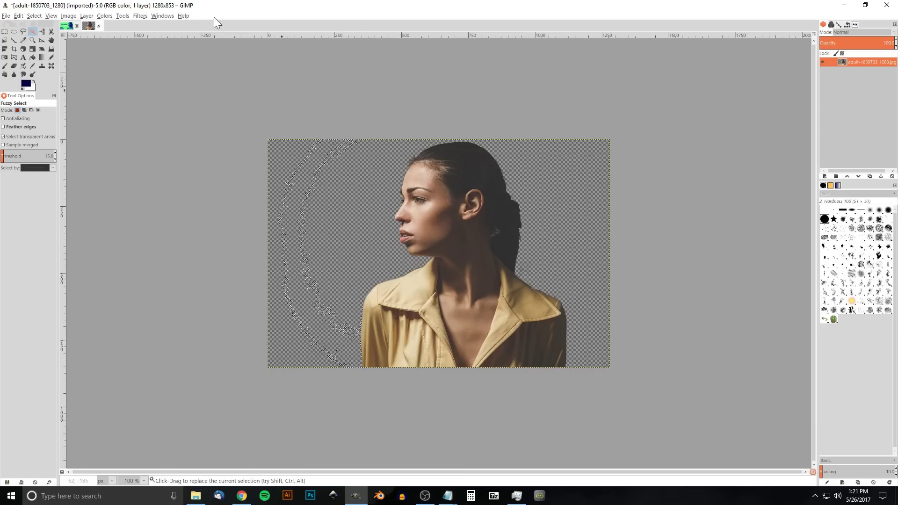
Clear the selection and add a white-filled layer below the photo layer
click(33, 16)
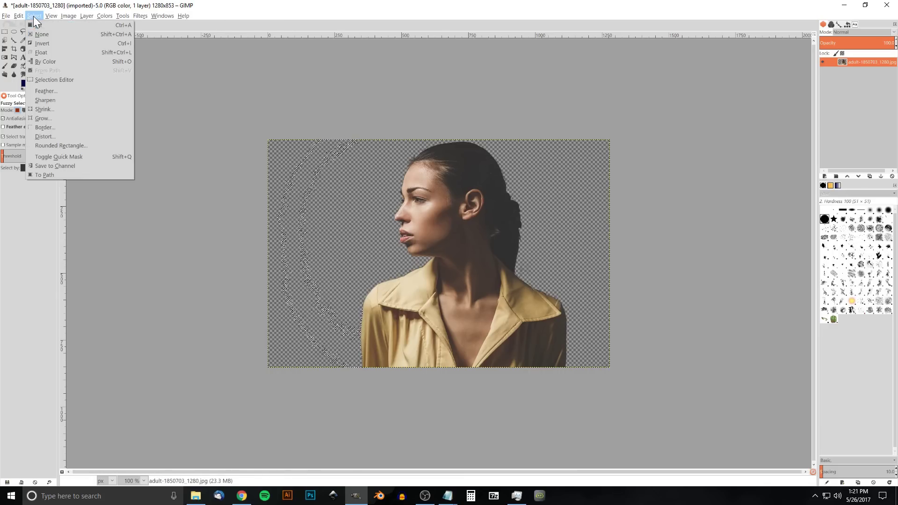
click(44, 35)
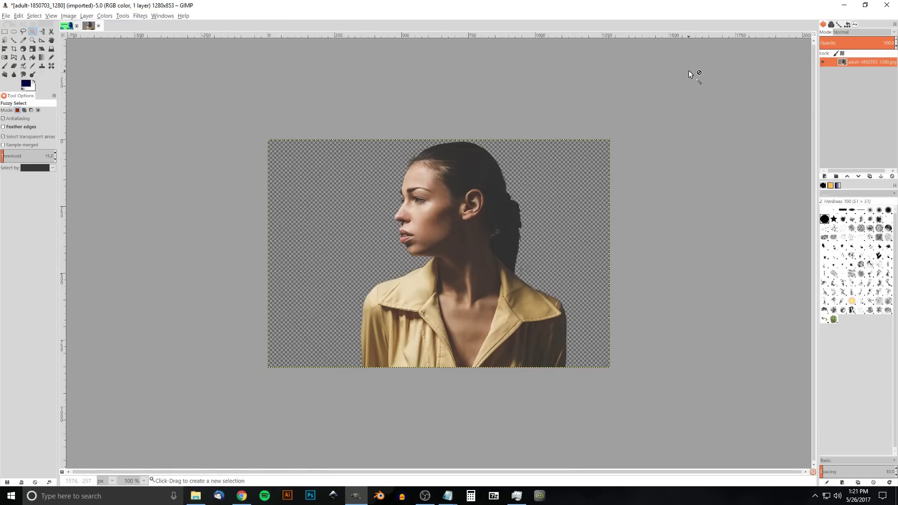
click(824, 175)
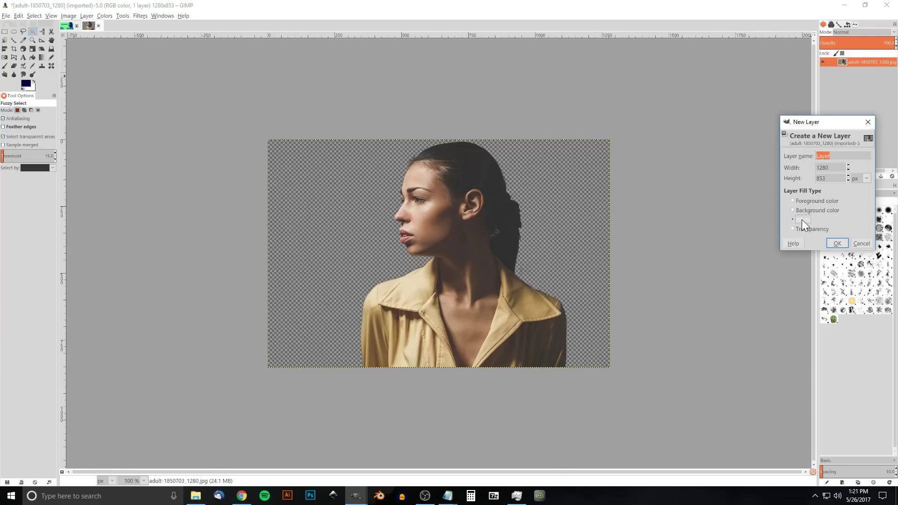
click(829, 243)
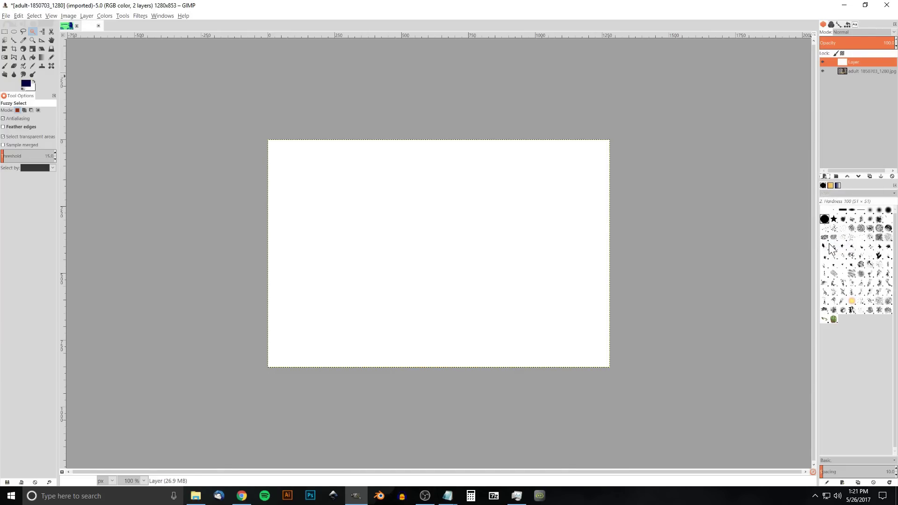
click(850, 62)
drag(851, 62, 856, 77)
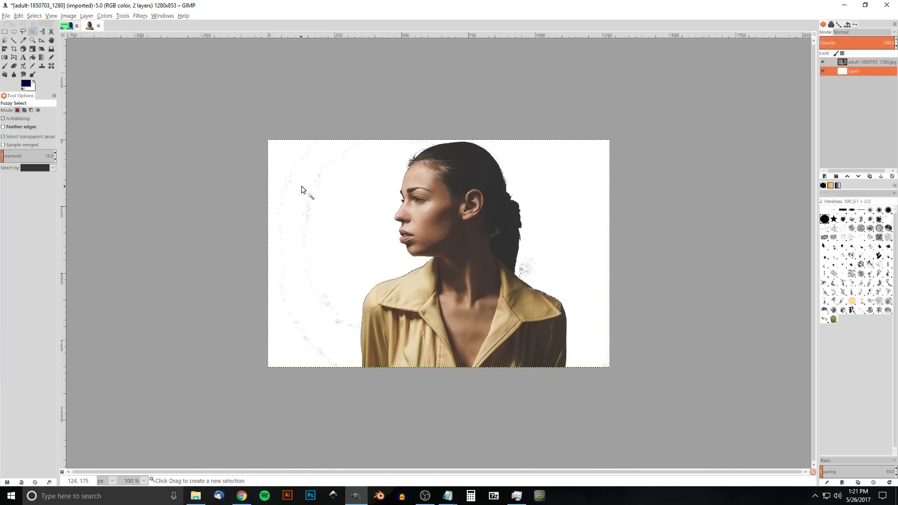
Zoom in to inspect the leftover background edges, then recentre the full image with the Eraser ready
key(2)
scroll(234, 200, up, 1)
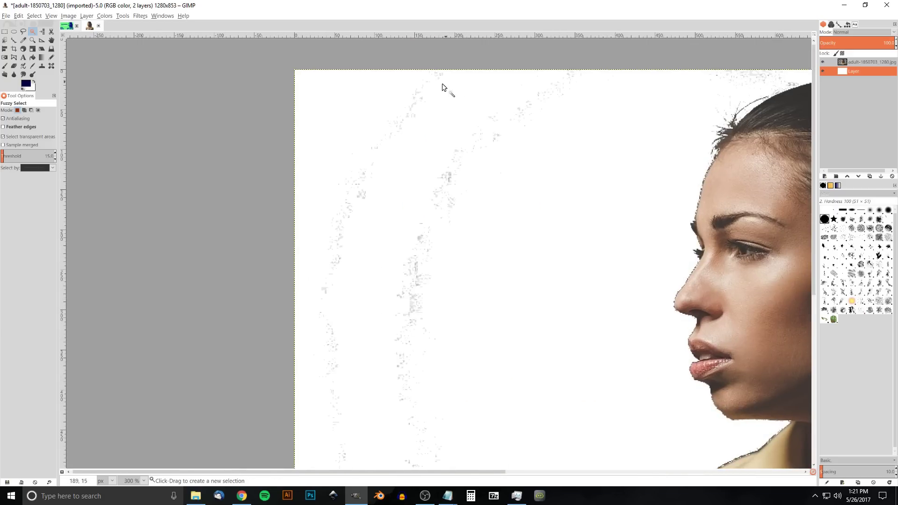
key(1)
drag(384, 274, 389, 264)
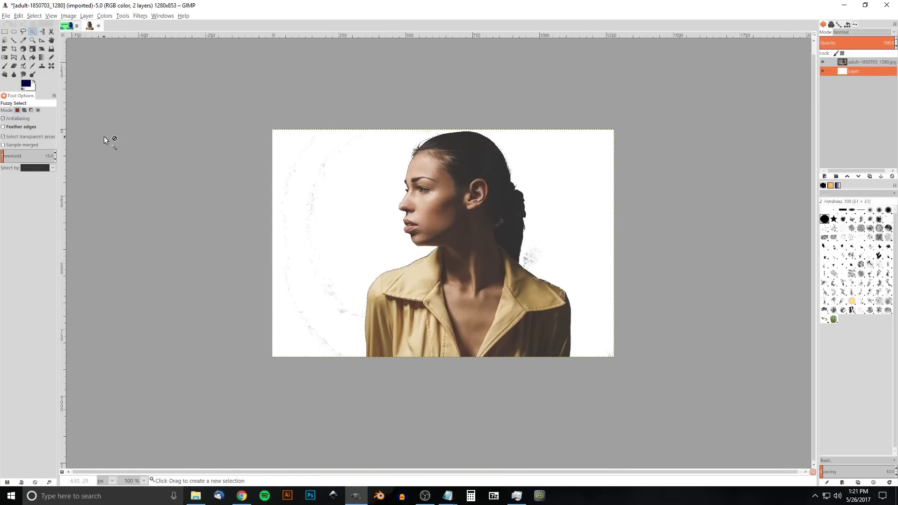
click(14, 66)
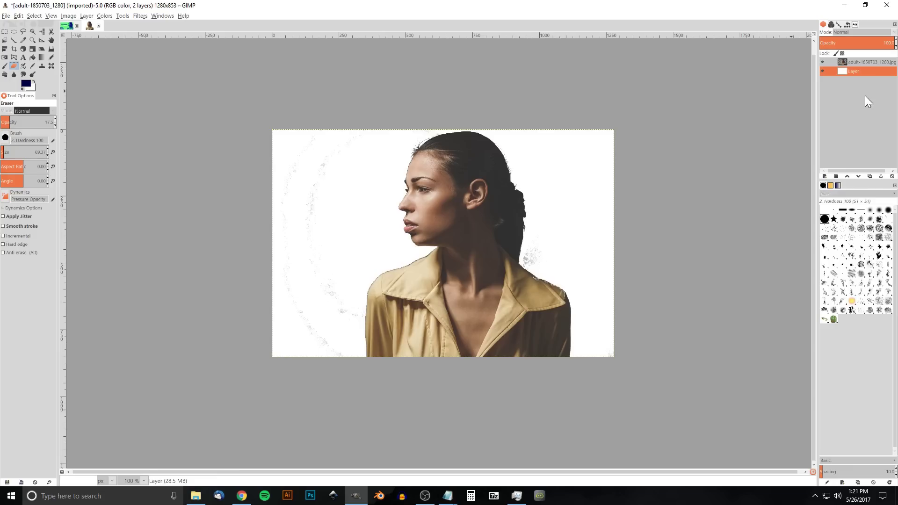
On the photo layer, erase ring remnants and shoulder speckles with the eraser at 100 opacity
click(858, 64)
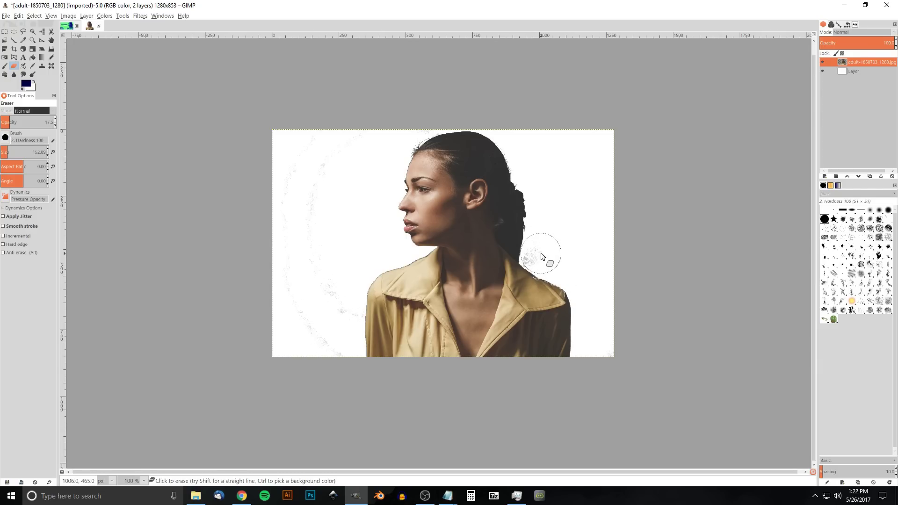
drag(21, 123, 81, 123)
mouse_move(264, 245)
mouse_down()
mouse_move(327, 150)
mouse_move(310, 124)
mouse_move(292, 159)
mouse_up()
drag(320, 274, 337, 331)
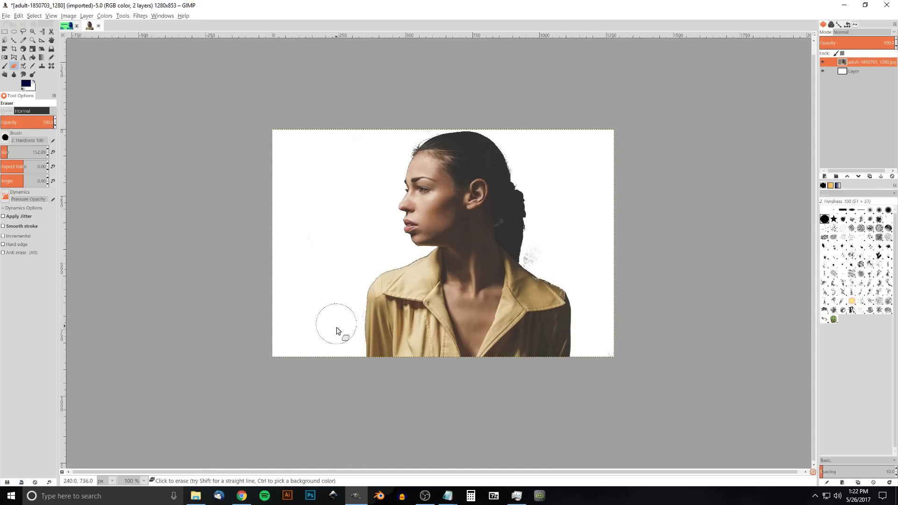
click(543, 255)
drag(610, 350, 607, 186)
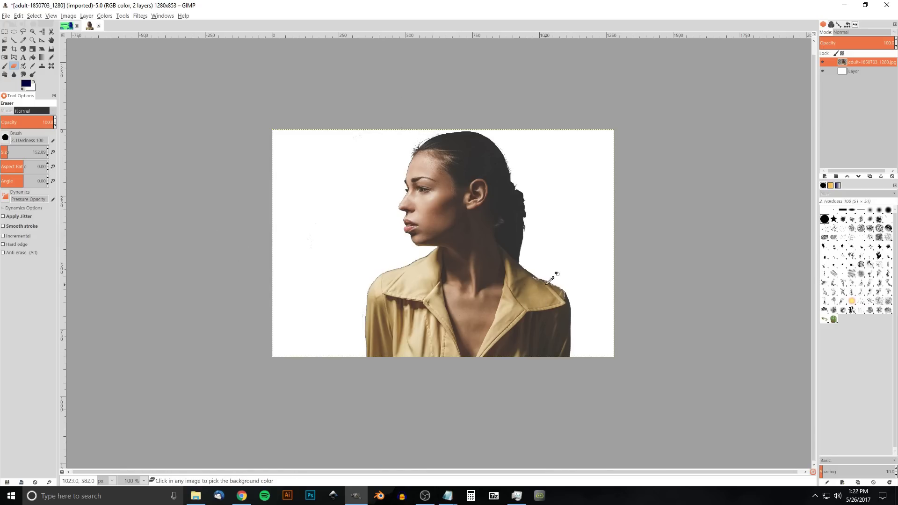
Zoom in and out along the cut-out edges to check the shoulder and collar
scroll(549, 275, up, 3)
scroll(489, 269, down, 2)
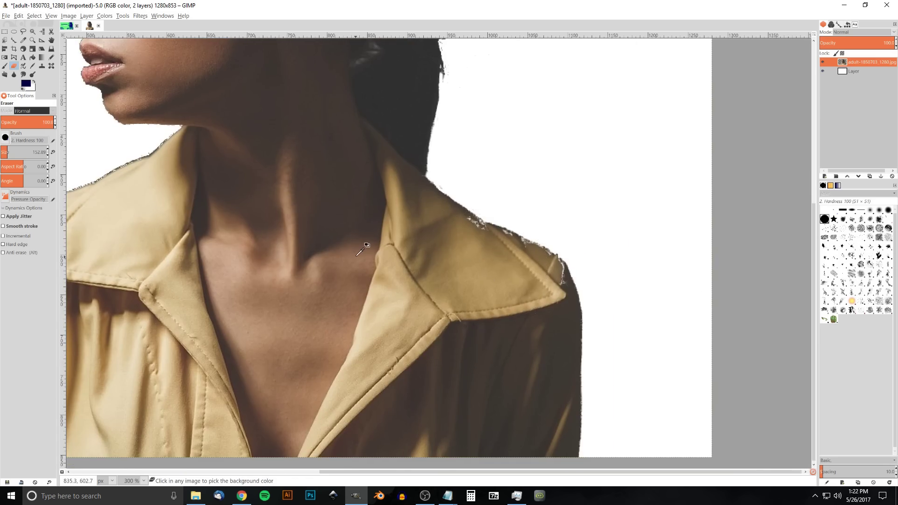
scroll(514, 285, up, 5)
scroll(538, 300, down, 8)
scroll(553, 308, up, 3)
scroll(555, 306, down, 2)
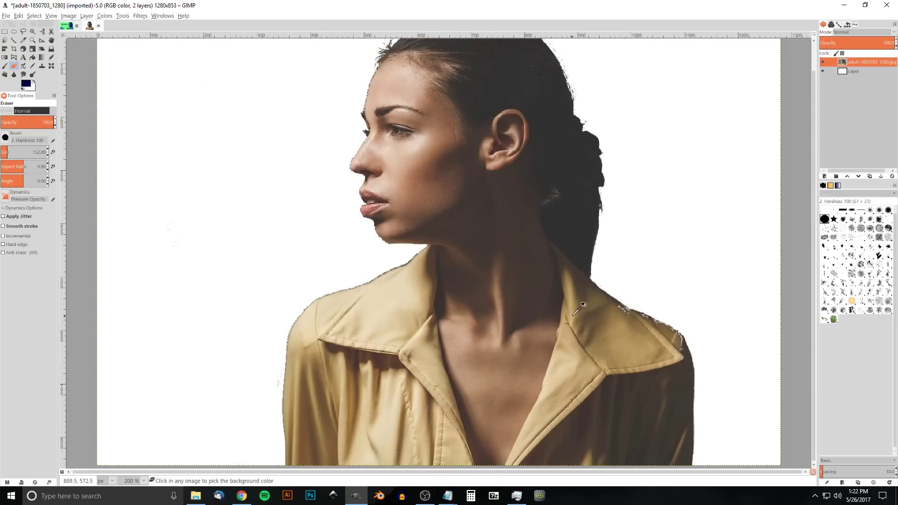
scroll(566, 265, up, 4)
scroll(220, 257, down, 1)
scroll(413, 272, up, 1)
scroll(430, 251, down, 2)
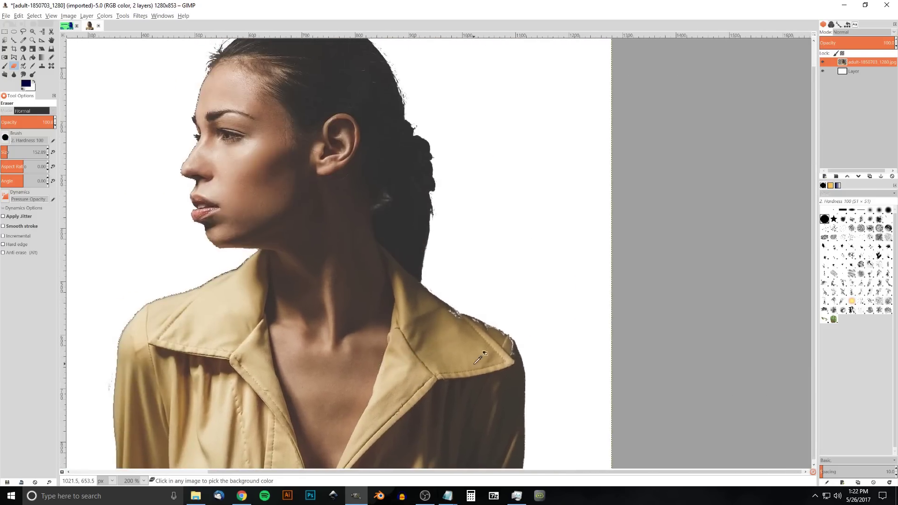
scroll(467, 327, up, 5)
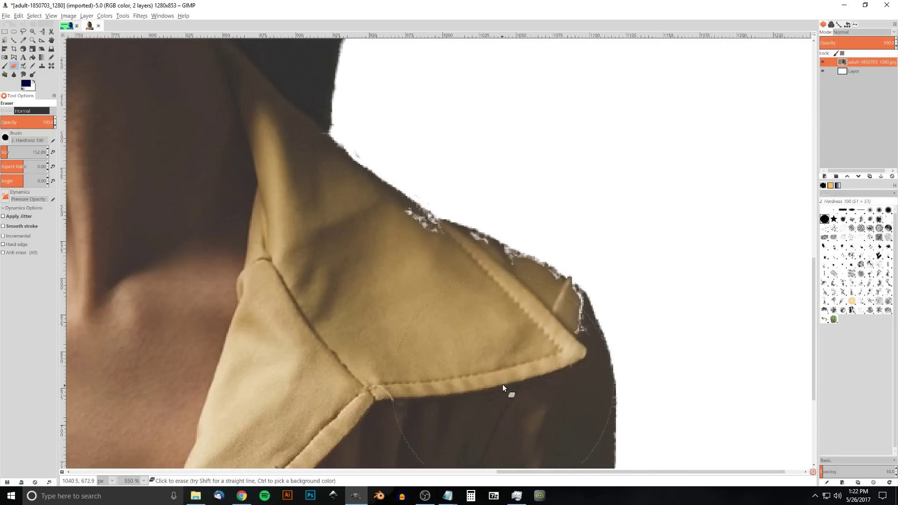
scroll(504, 386, down, 3)
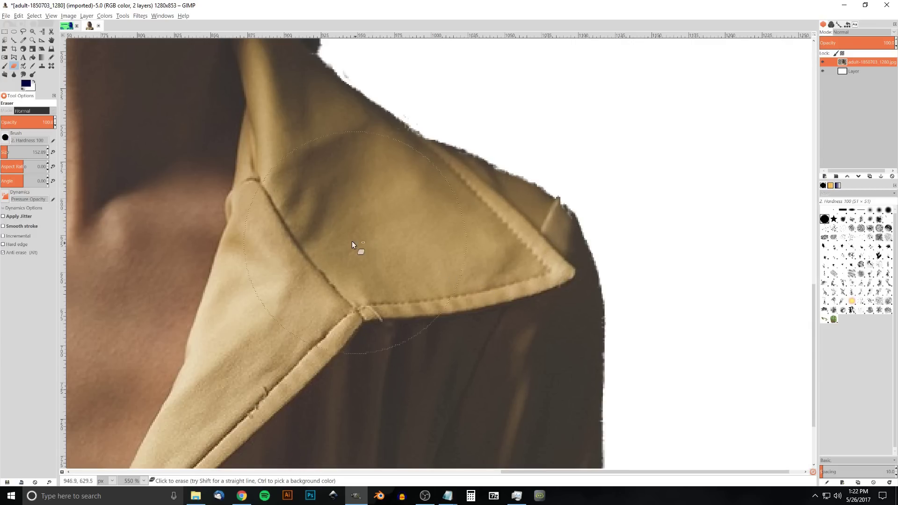
scroll(345, 227, down, 5)
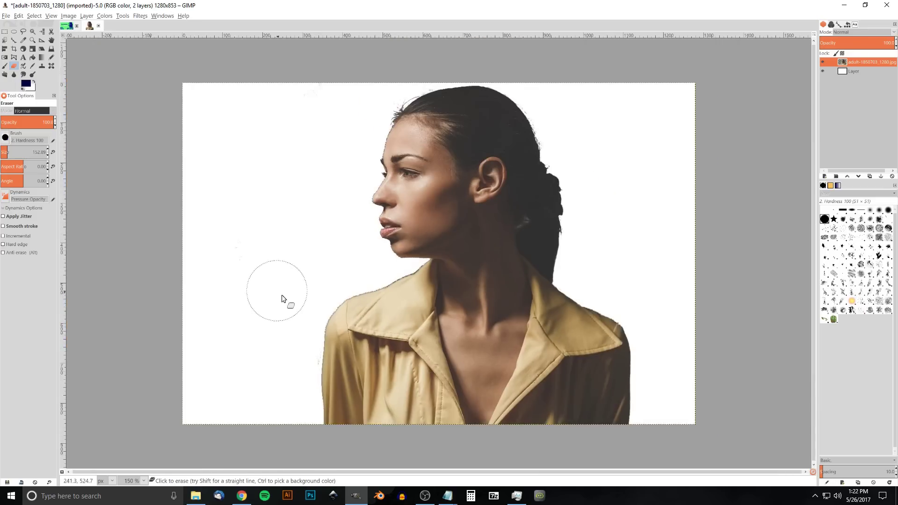
scroll(327, 224, up, 5)
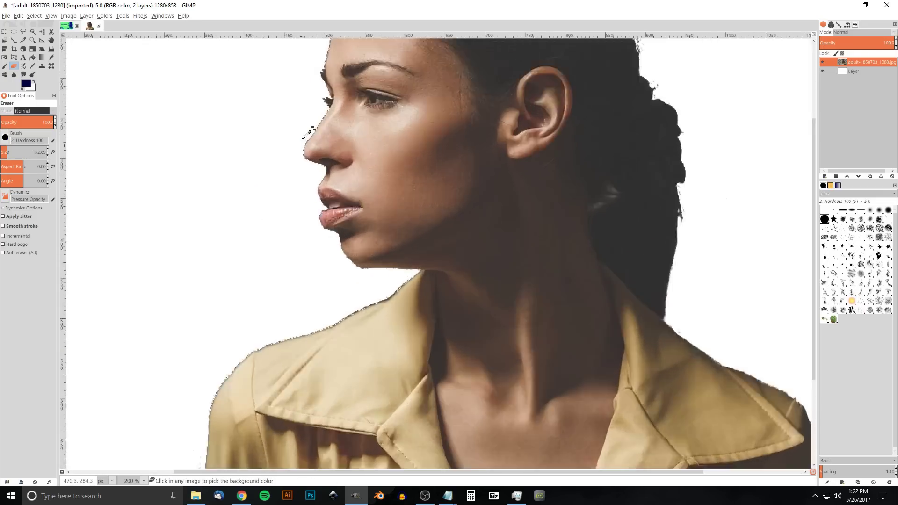
scroll(356, 334, down, 3)
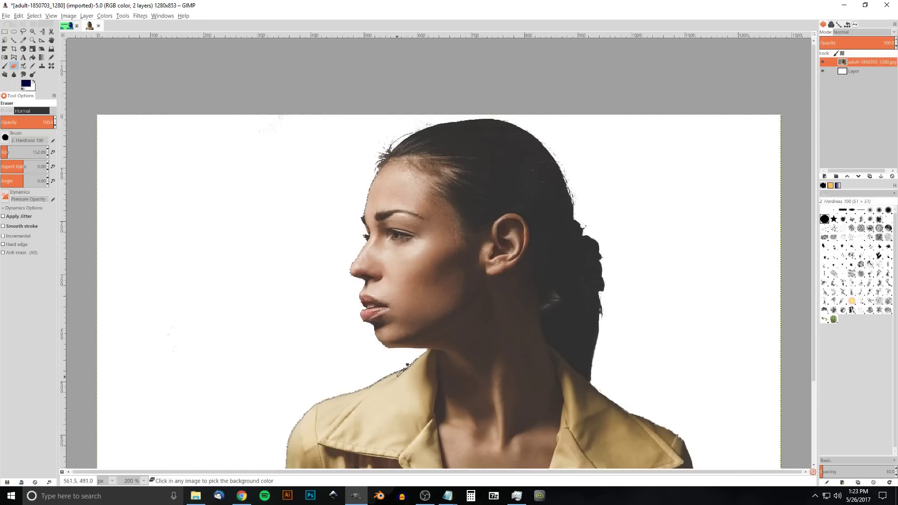
scroll(393, 373, down, 3)
scroll(368, 274, down, 1)
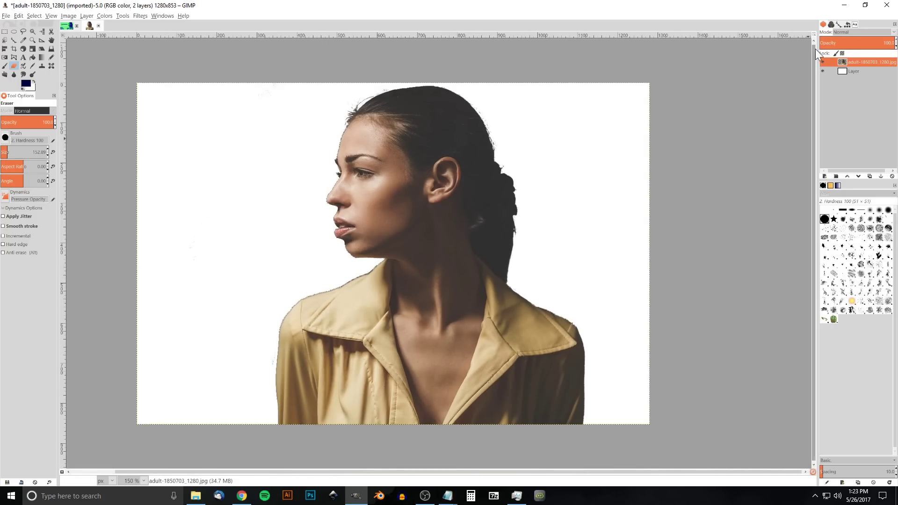
Load the woman's outline with Alpha to Selection, shrink it slightly, then invert it
right_click(865, 61)
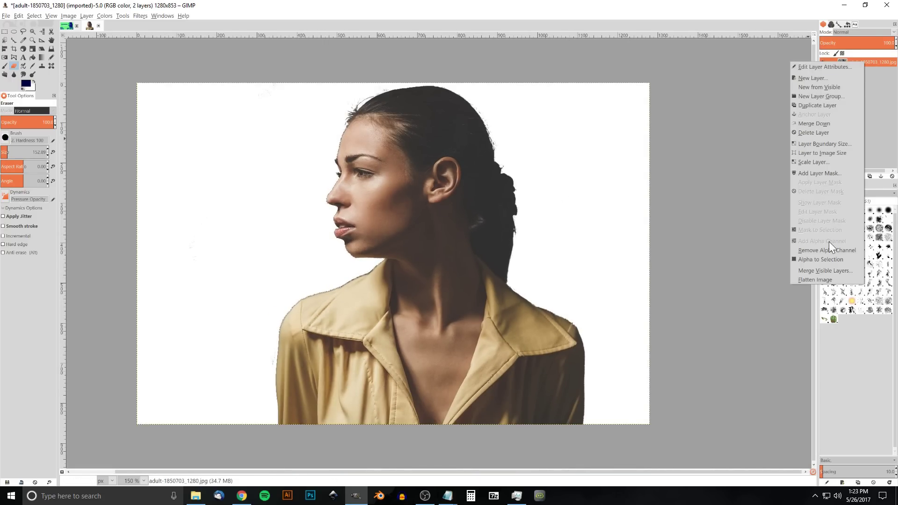
click(825, 260)
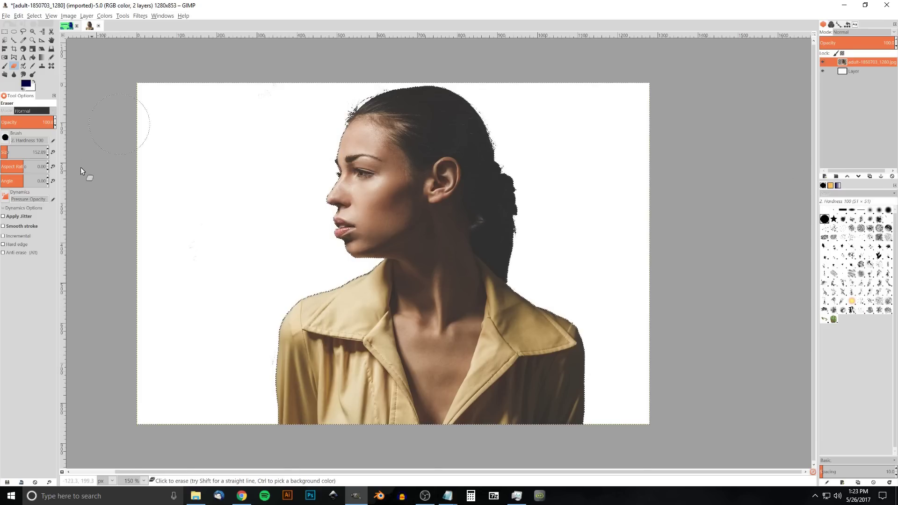
click(34, 17)
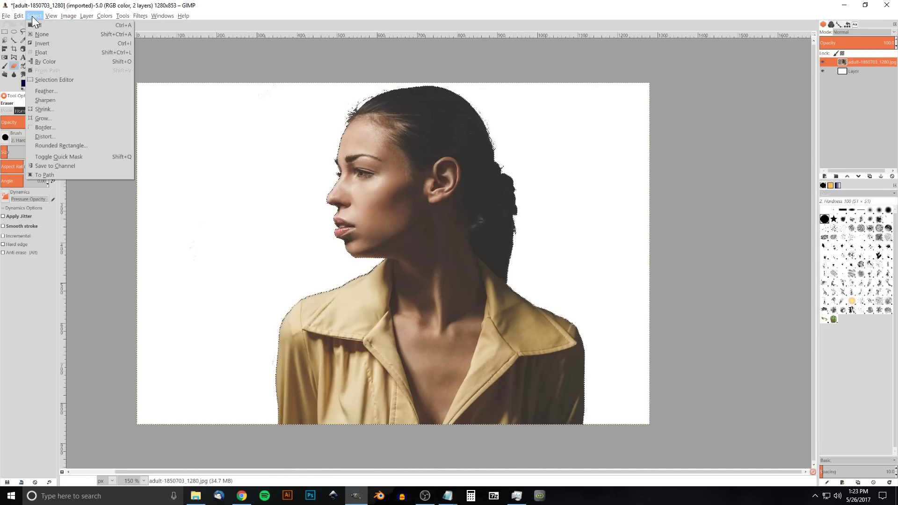
click(41, 110)
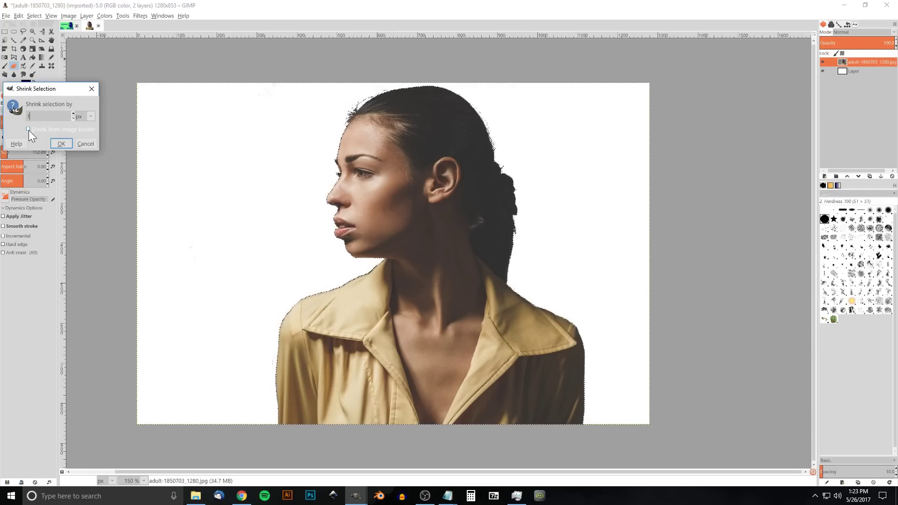
click(63, 144)
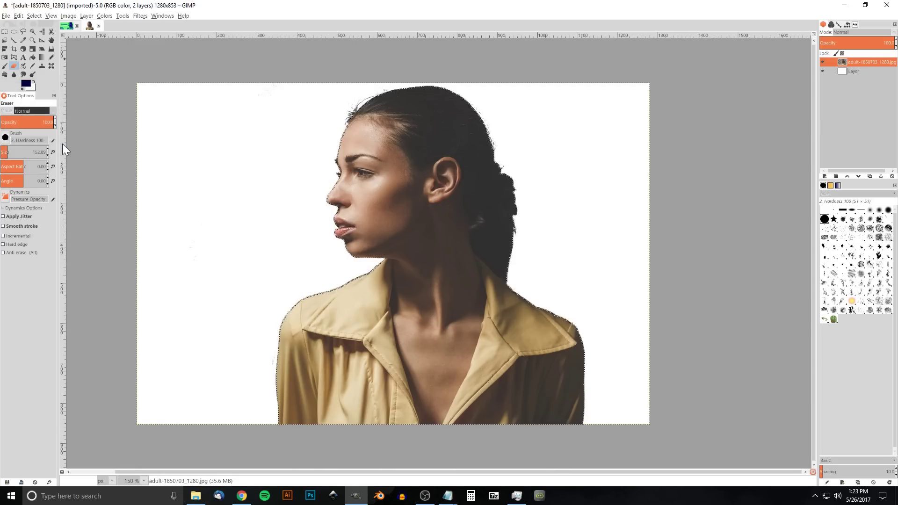
click(36, 18)
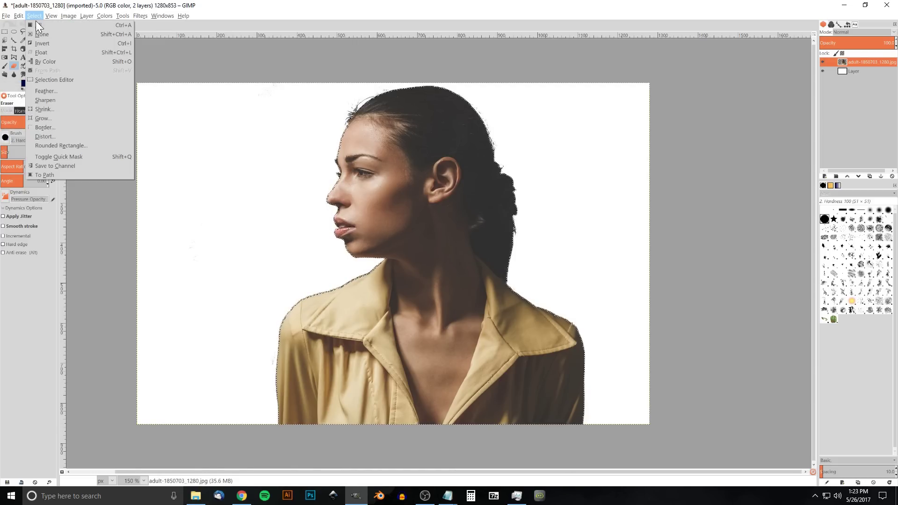
click(40, 44)
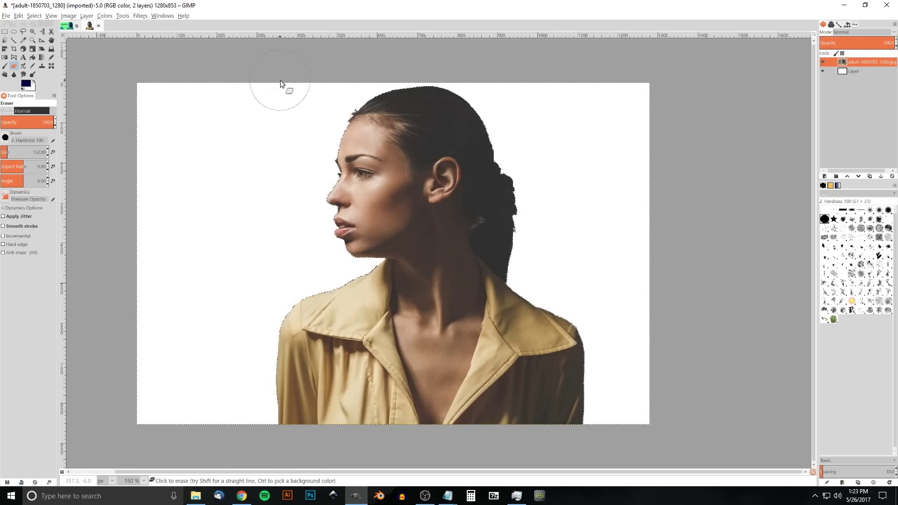
Zoom and pan to inspect the selection edge around her face and collar, then bring up the Select menu
scroll(357, 218, up, 3)
scroll(341, 215, down, 4)
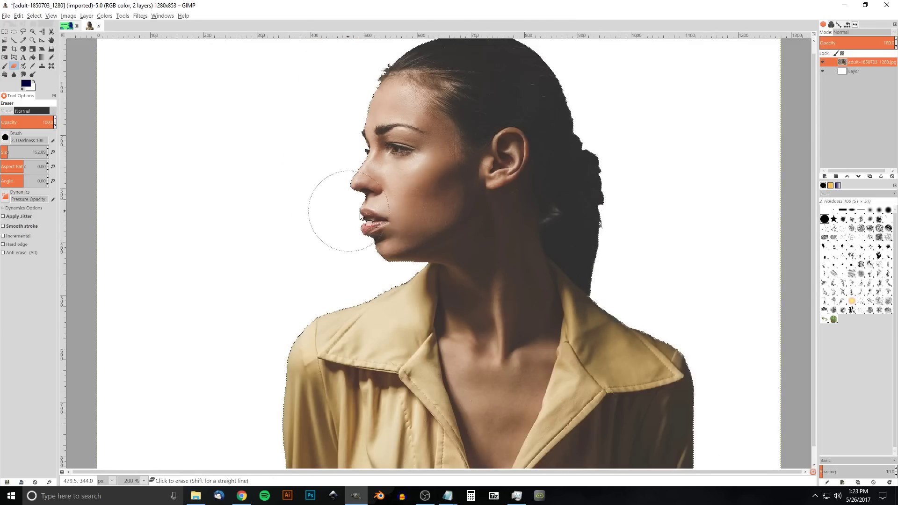
scroll(267, 154, up, 1)
scroll(468, 316, up, 3)
scroll(487, 282, down, 3)
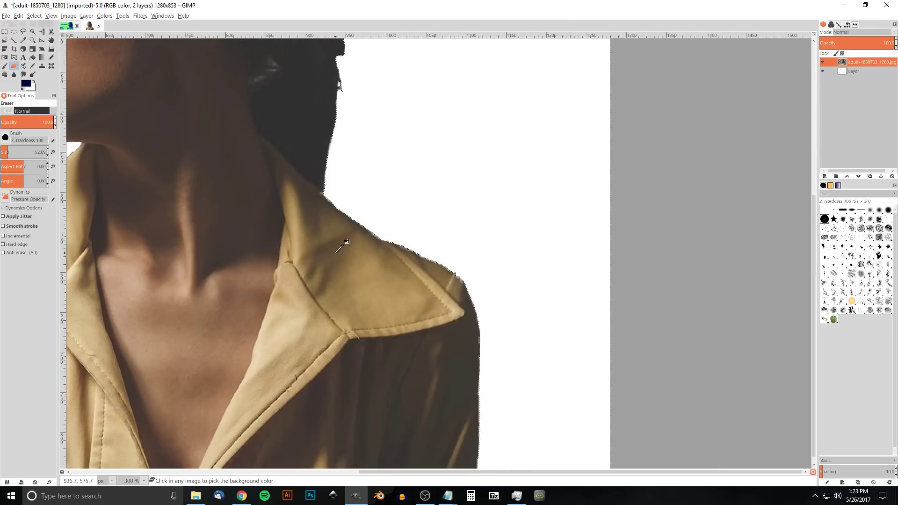
scroll(588, 316, left, 1)
scroll(457, 236, down, 3)
scroll(385, 269, up, 2)
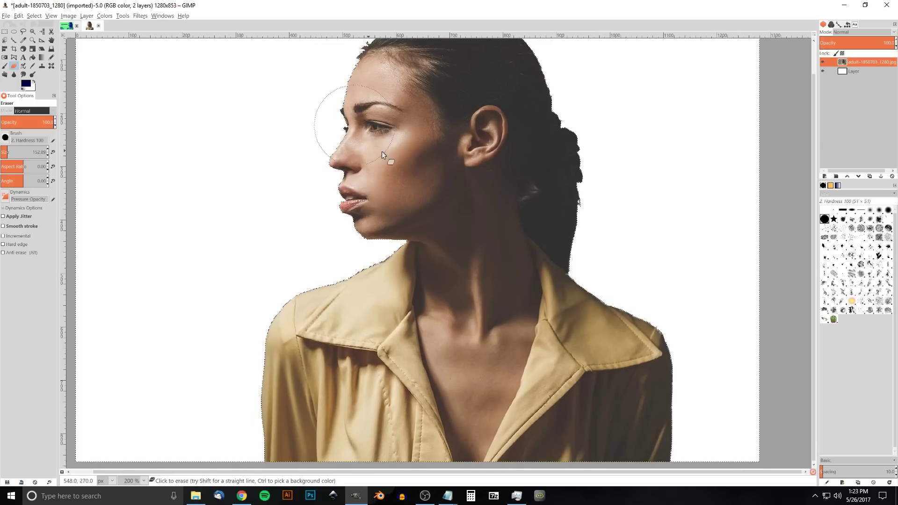
scroll(317, 322, up, 2)
drag(318, 322, 320, 251)
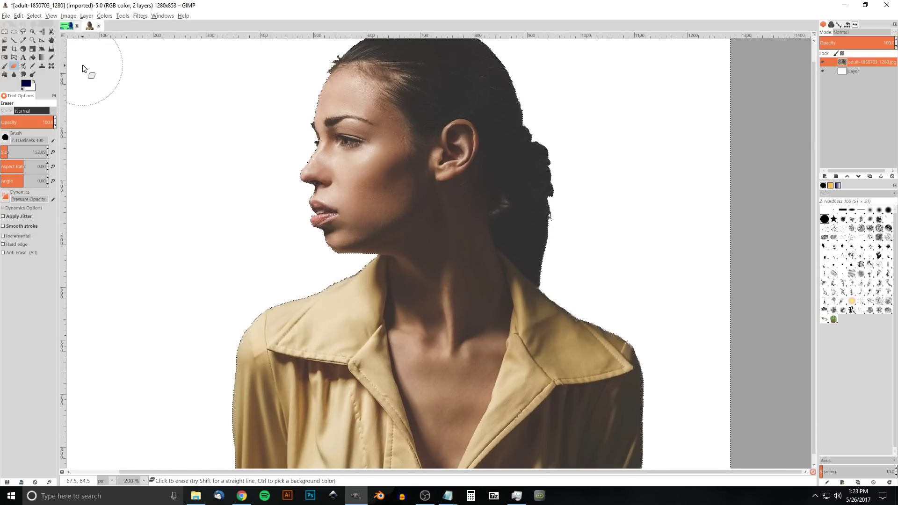
click(32, 16)
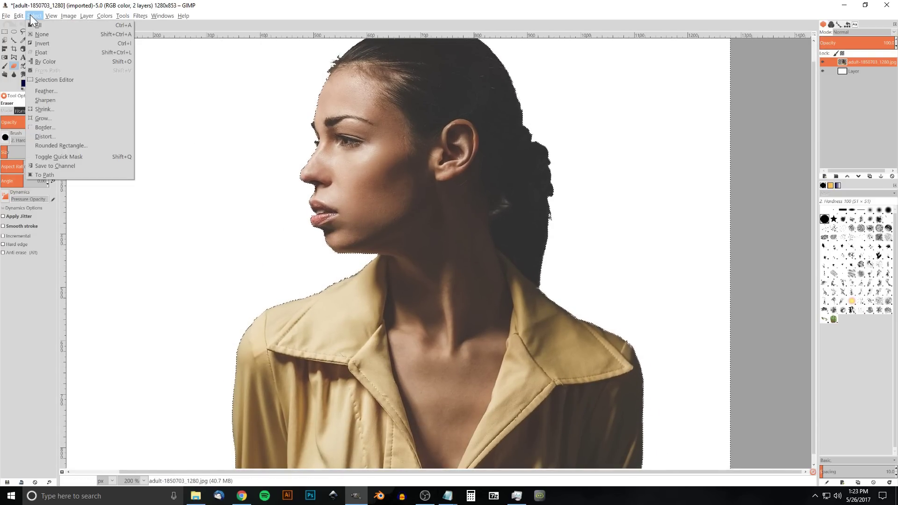
Grow the selection back outward and apply a Gaussian Blur of radius 1.0 px
click(45, 119)
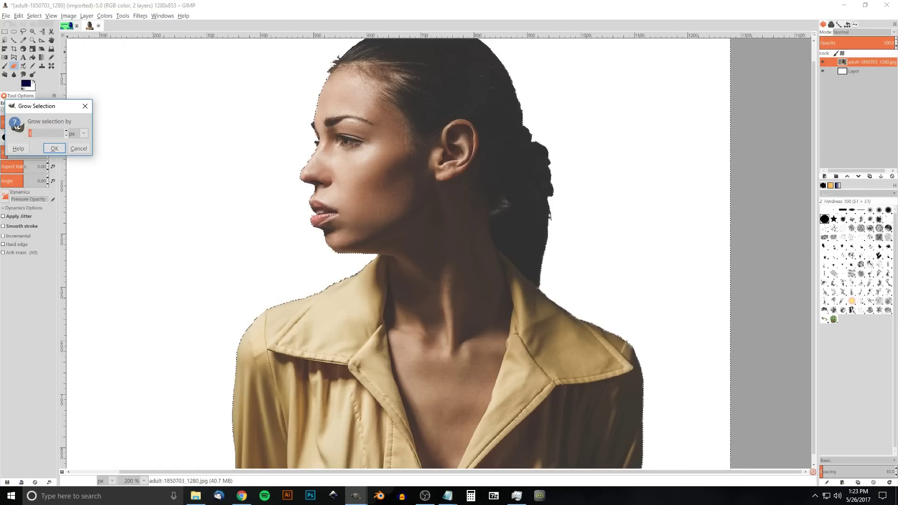
click(50, 145)
click(141, 15)
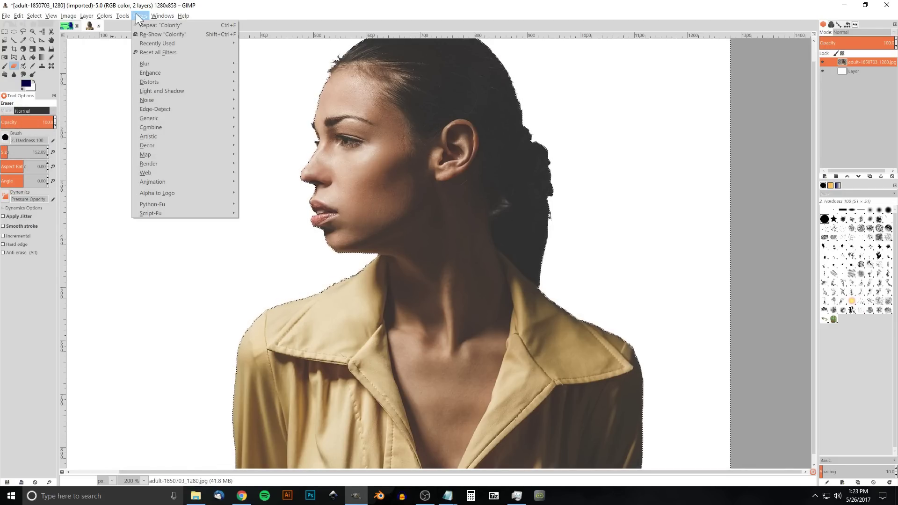
mouse_move(155, 61)
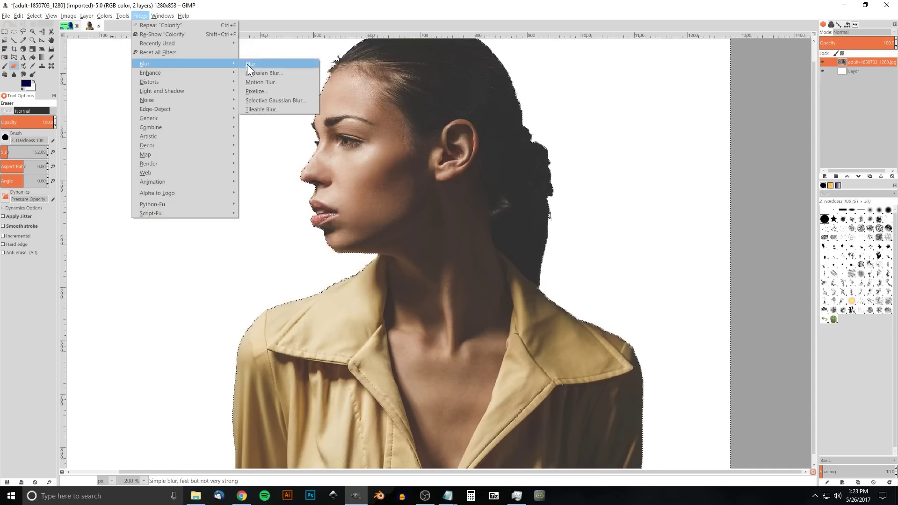
click(260, 73)
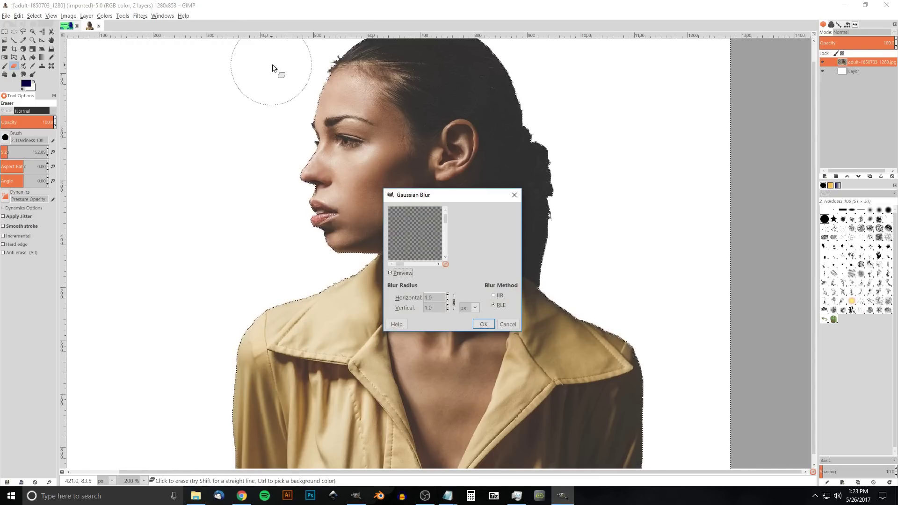
click(433, 307)
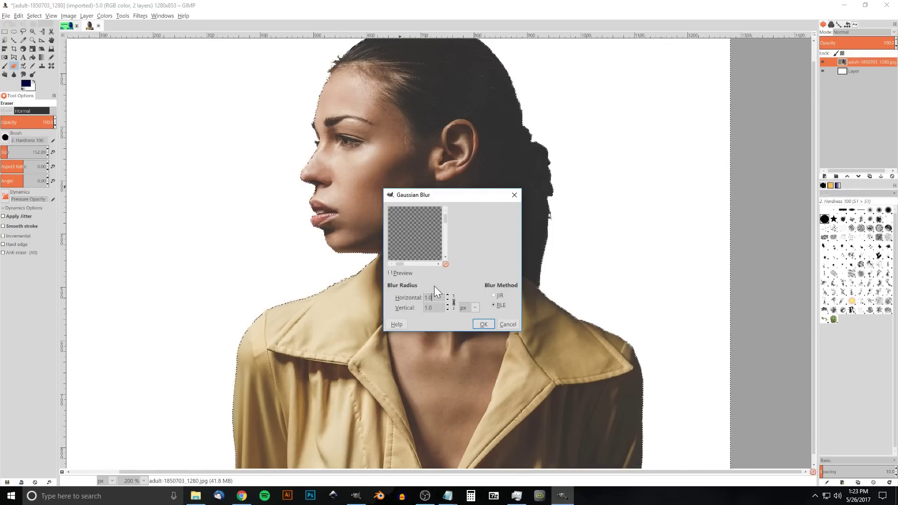
click(484, 325)
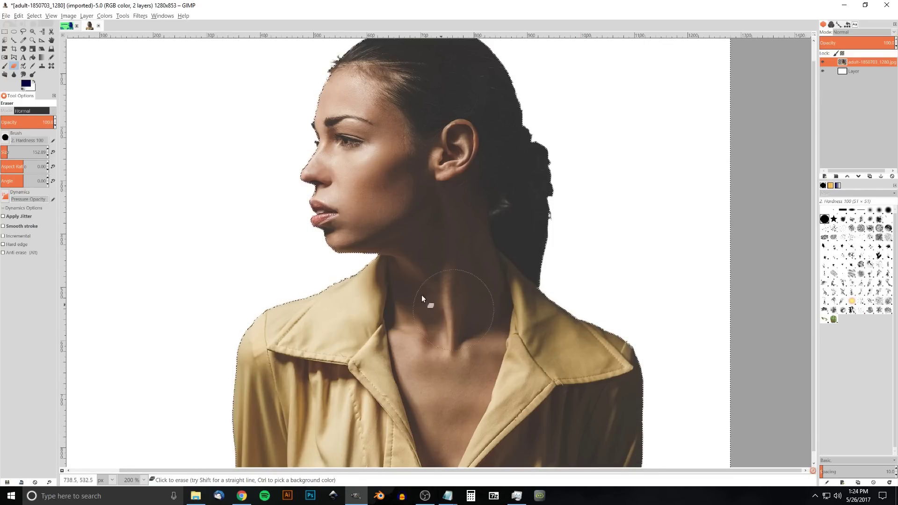
Remove the selection around the portrait with Select > None
scroll(295, 188, up, 3)
scroll(477, 331, down, 3)
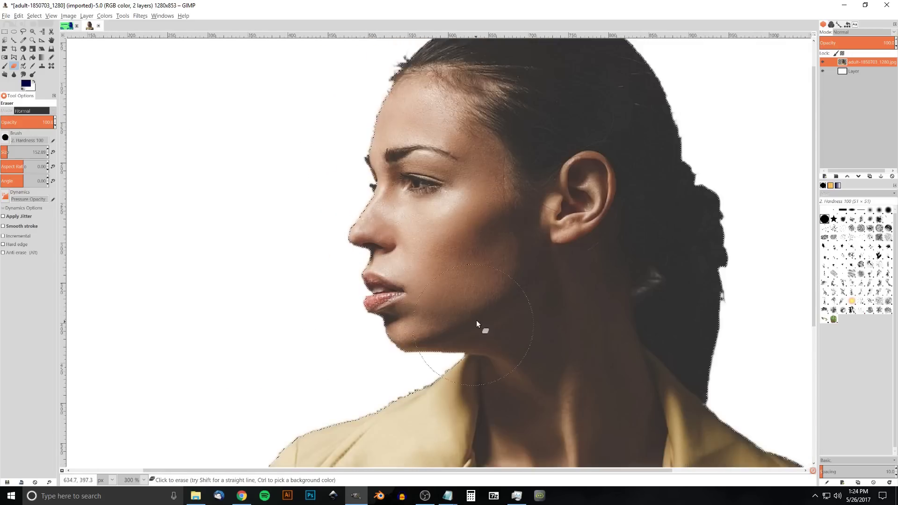
scroll(338, 206, up, 1)
scroll(338, 205, down, 3)
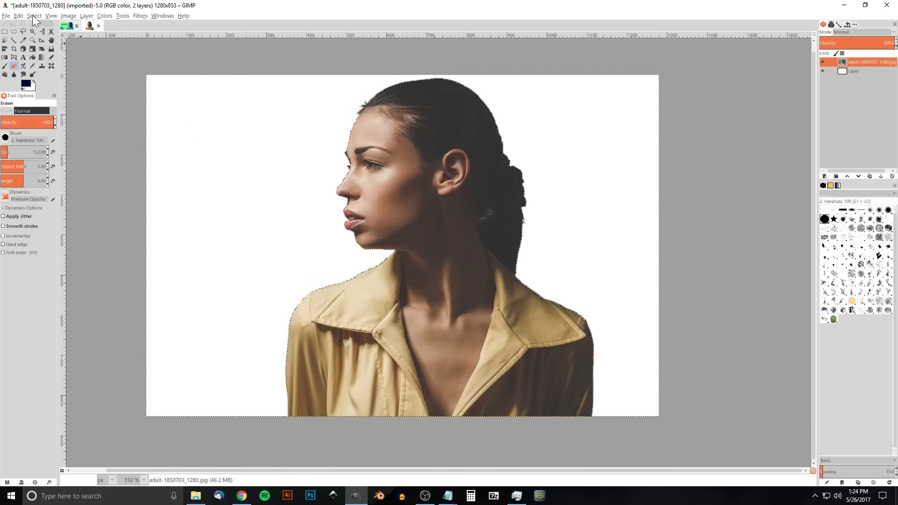
click(33, 16)
click(42, 37)
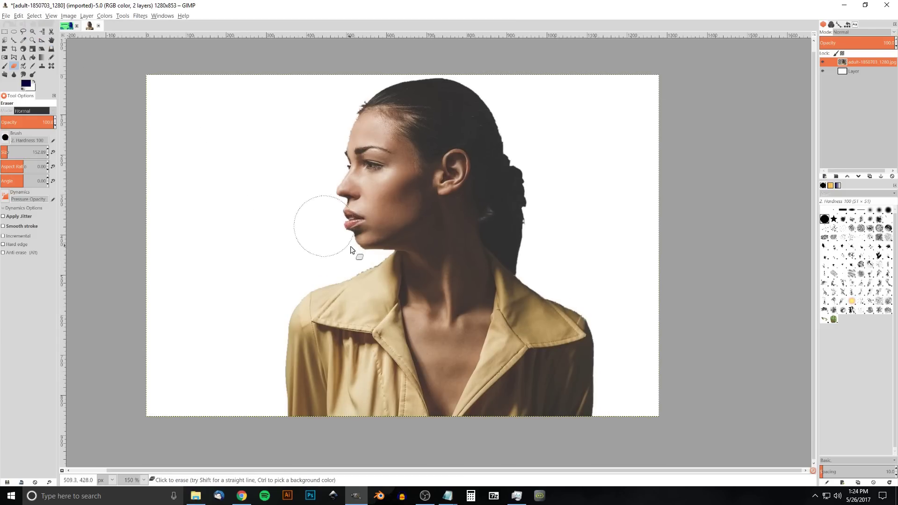
Reduce the eraser brush size to about 53.58
scroll(373, 267, up, 1)
scroll(372, 266, up, 1)
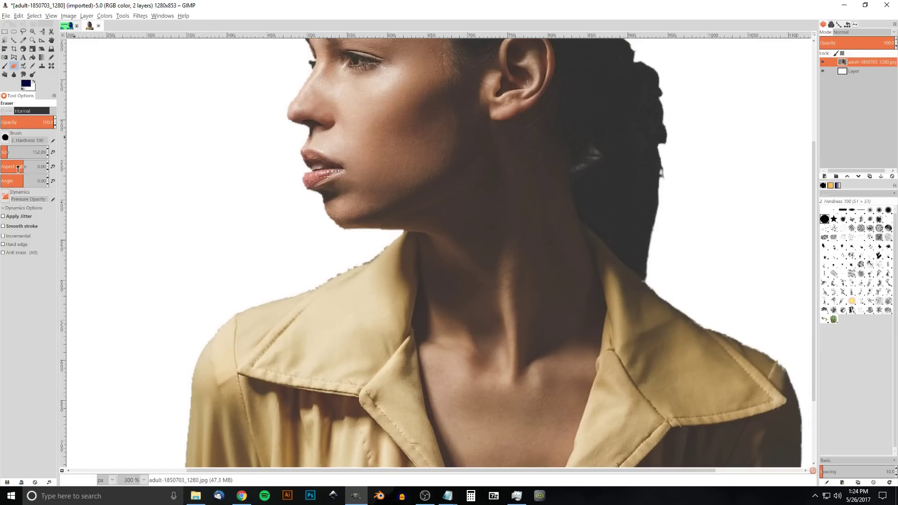
drag(5, 151, 2, 151)
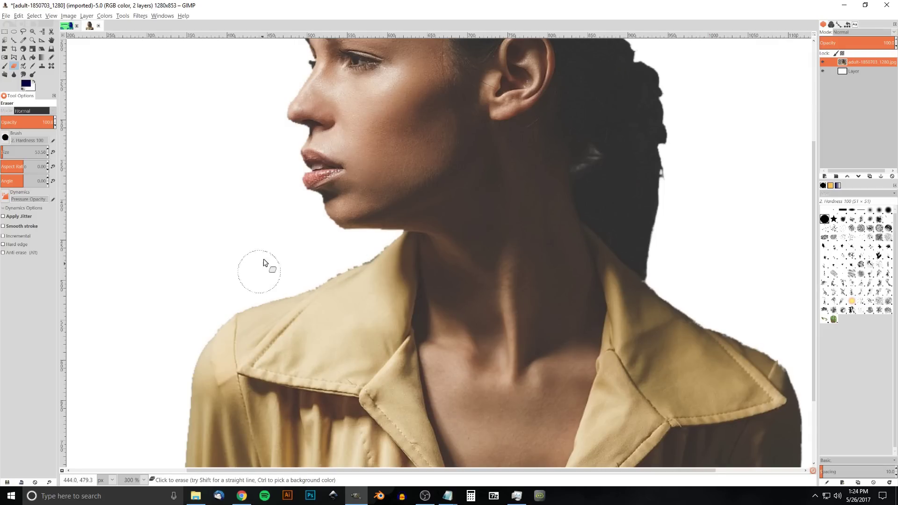
scroll(262, 262, down, 3)
scroll(262, 262, right, 3)
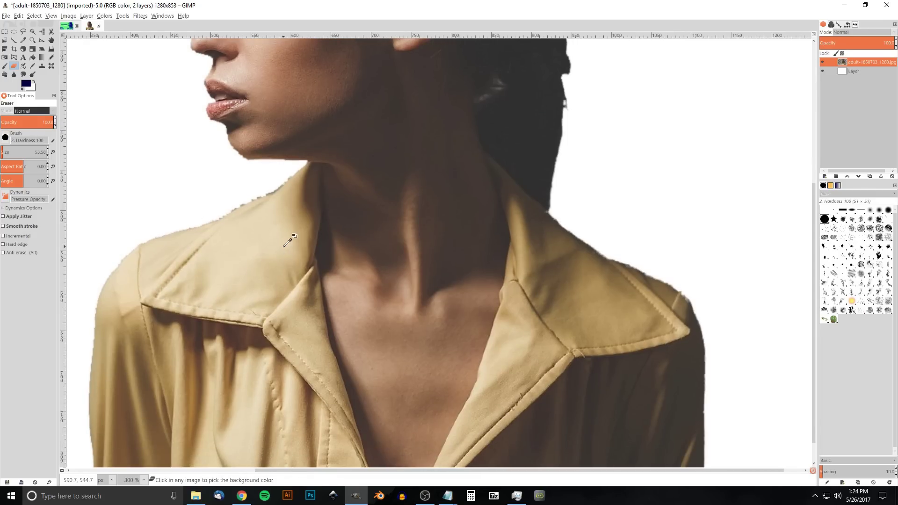
scroll(282, 244, down, 2)
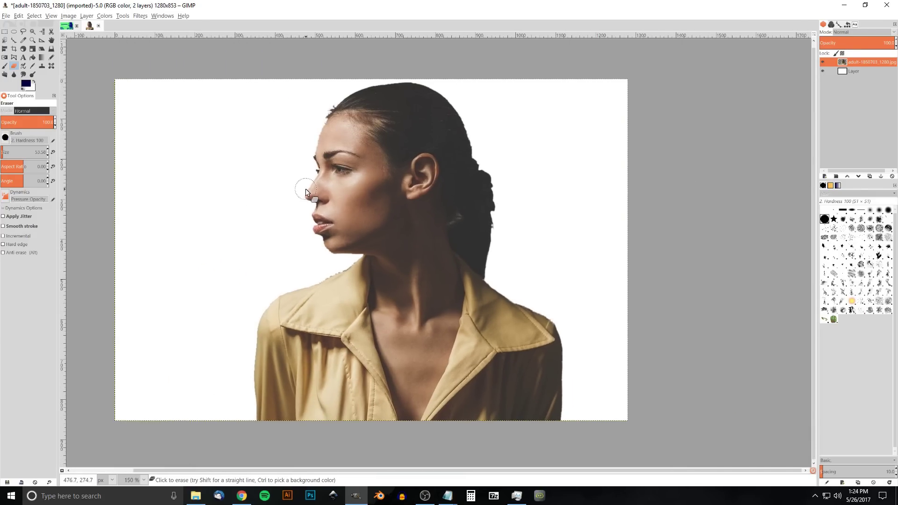
scroll(280, 167, down, 1)
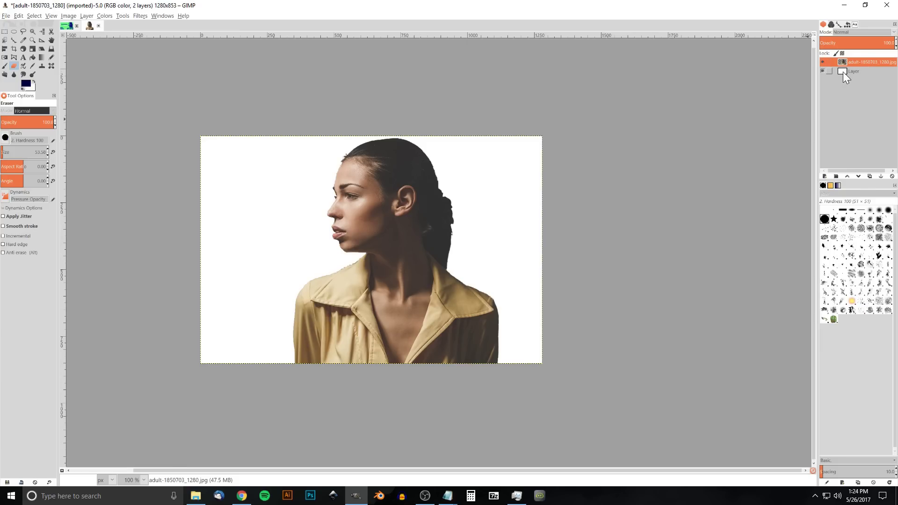
Duplicate the portrait layer, hide the copy, and move it below Layer
click(869, 175)
click(822, 61)
drag(853, 61, 851, 94)
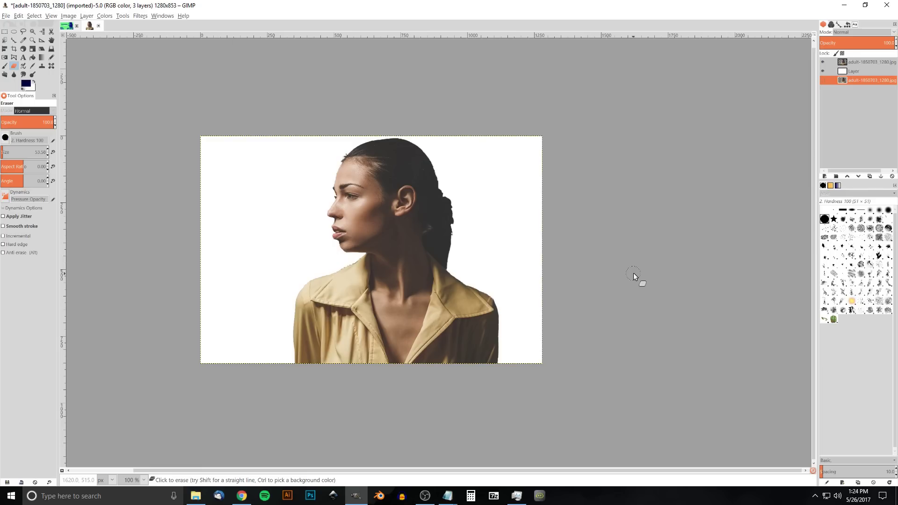
Select the blank Layer after glancing at the Duotone reference image
click(860, 62)
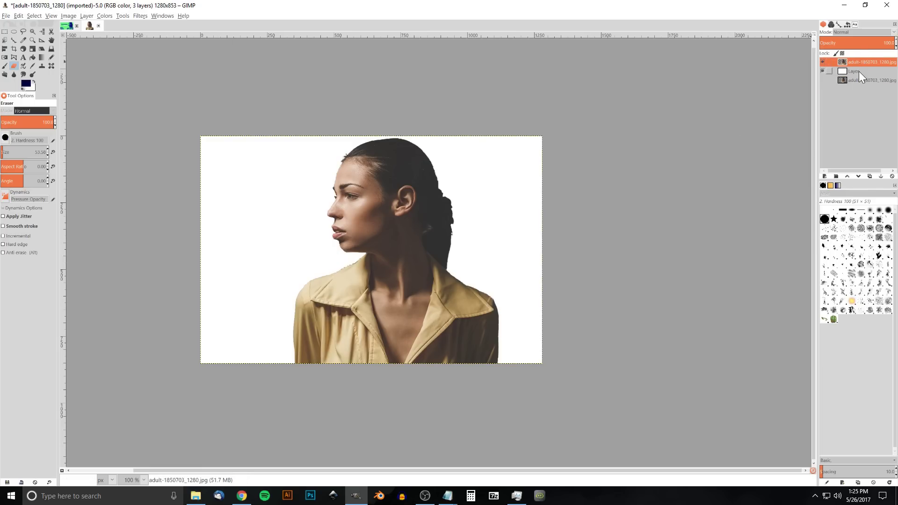
click(857, 71)
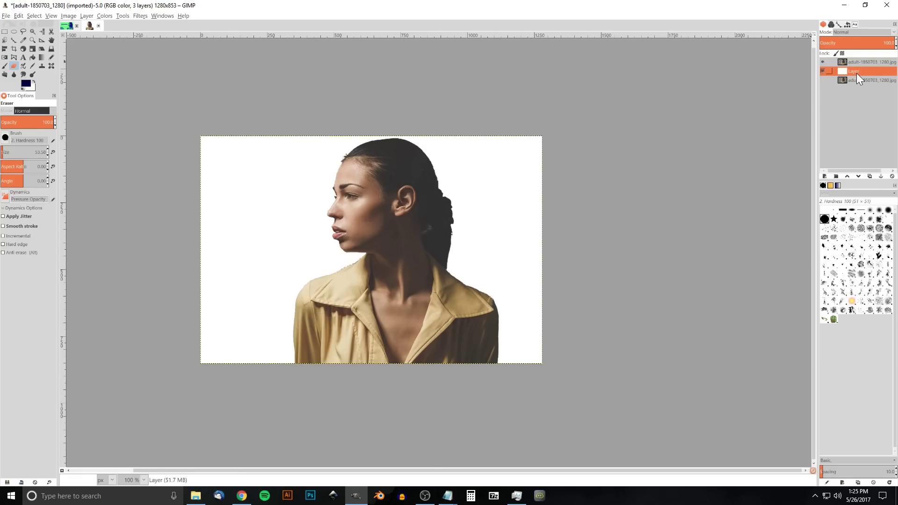
click(66, 26)
click(89, 25)
Set the foreground colour to light green 6aff7f and fill the background layer with it
click(26, 85)
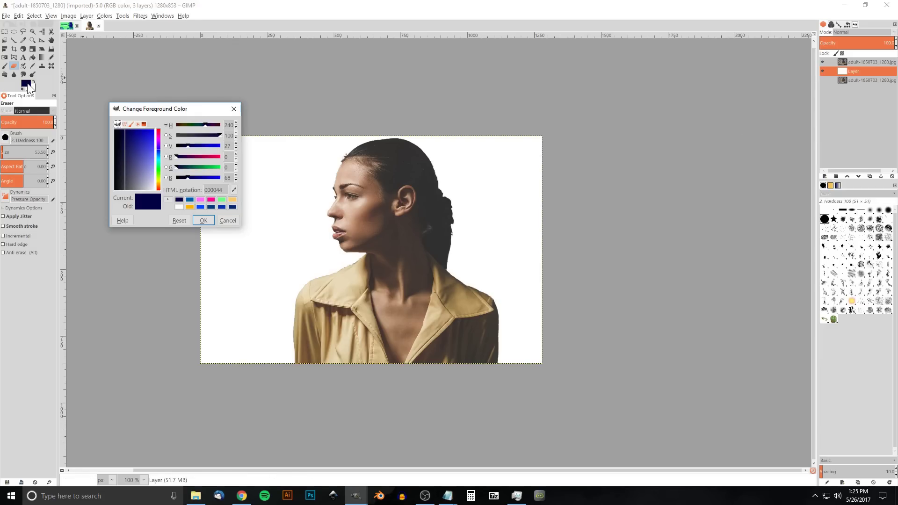
click(223, 200)
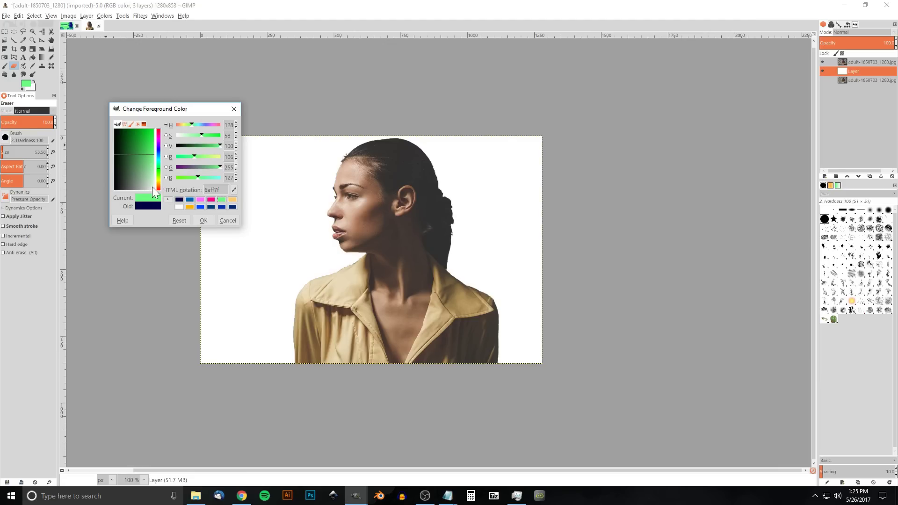
drag(219, 190, 204, 190)
click(204, 220)
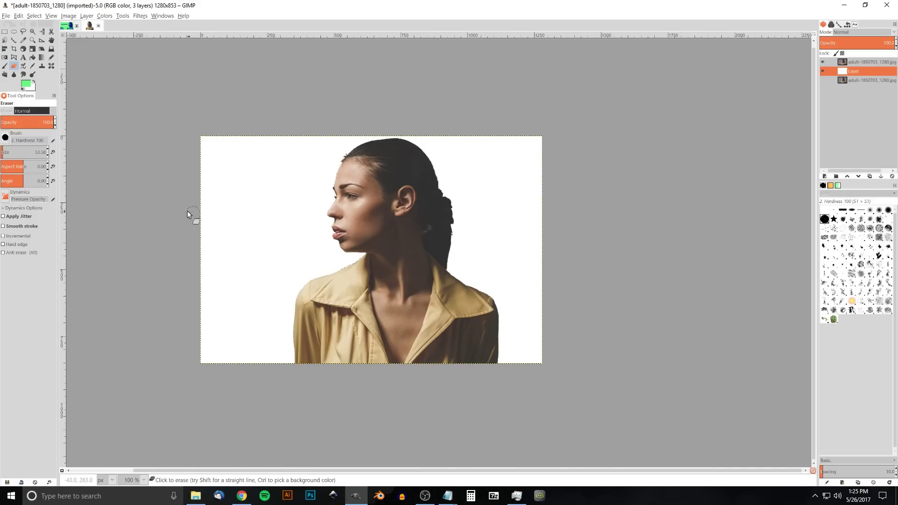
click(18, 16)
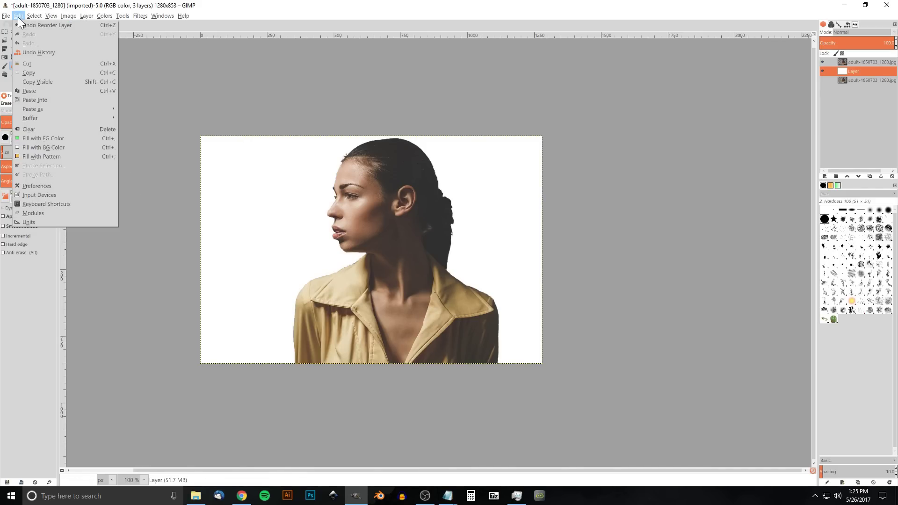
click(41, 138)
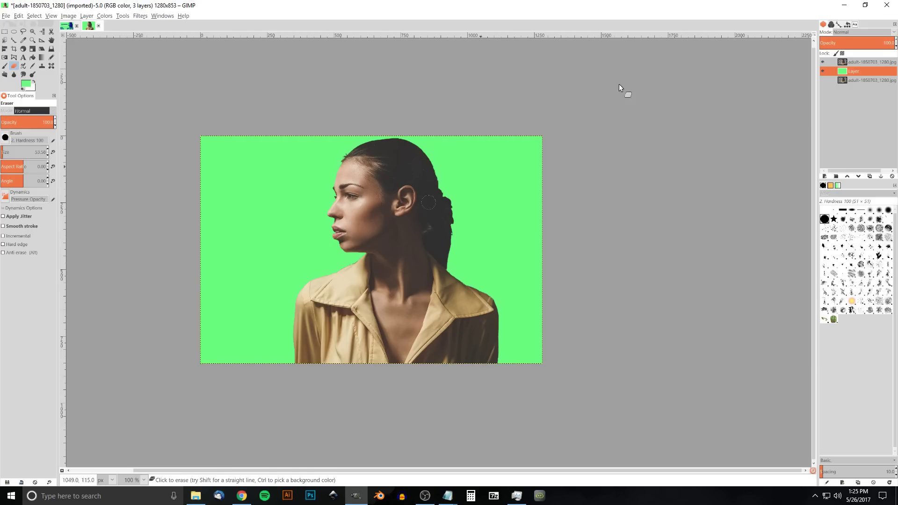
Desaturate the top portrait layer with the default mode, then view the Duotone reference
click(855, 63)
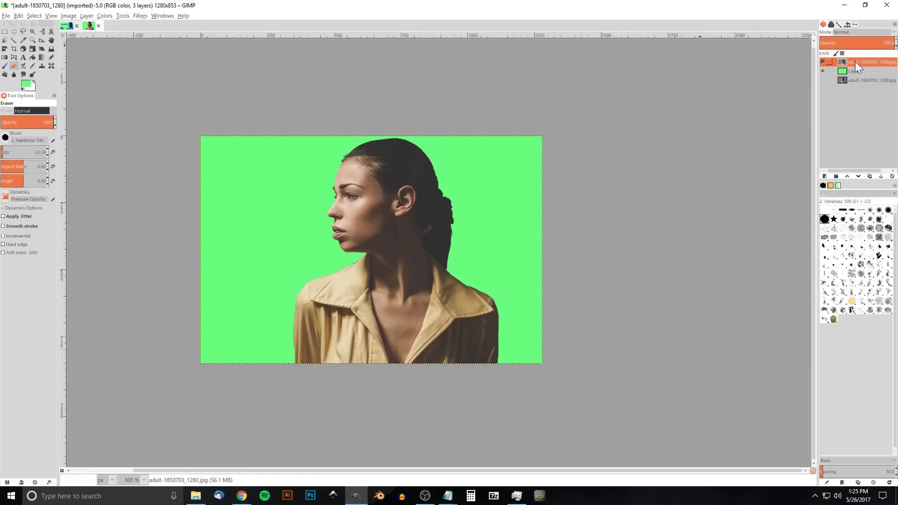
click(106, 17)
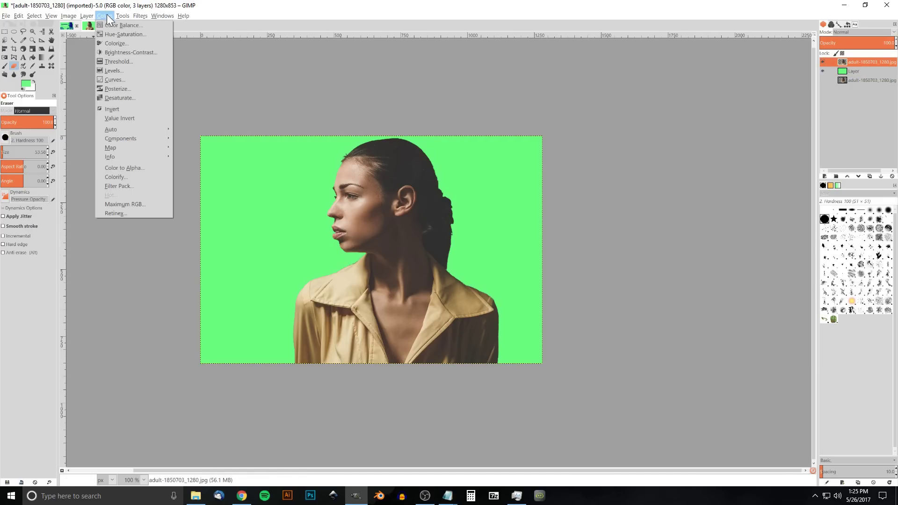
click(116, 98)
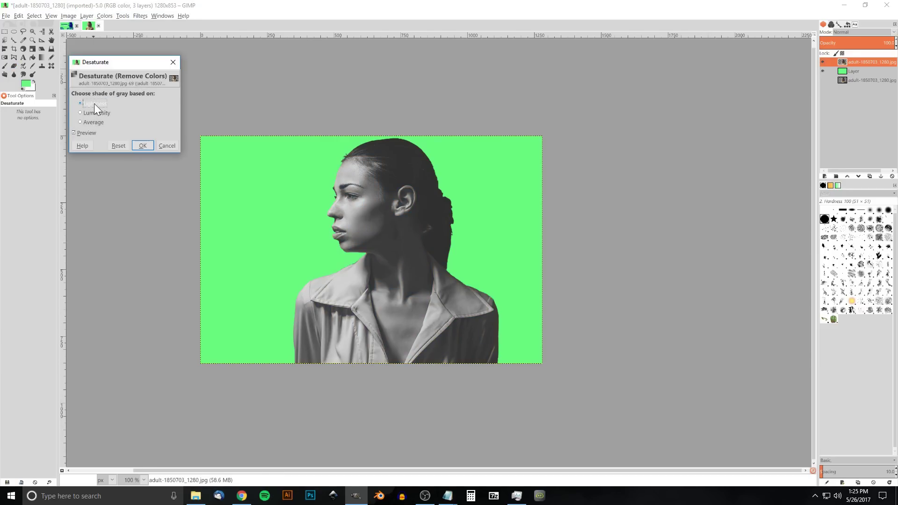
click(141, 146)
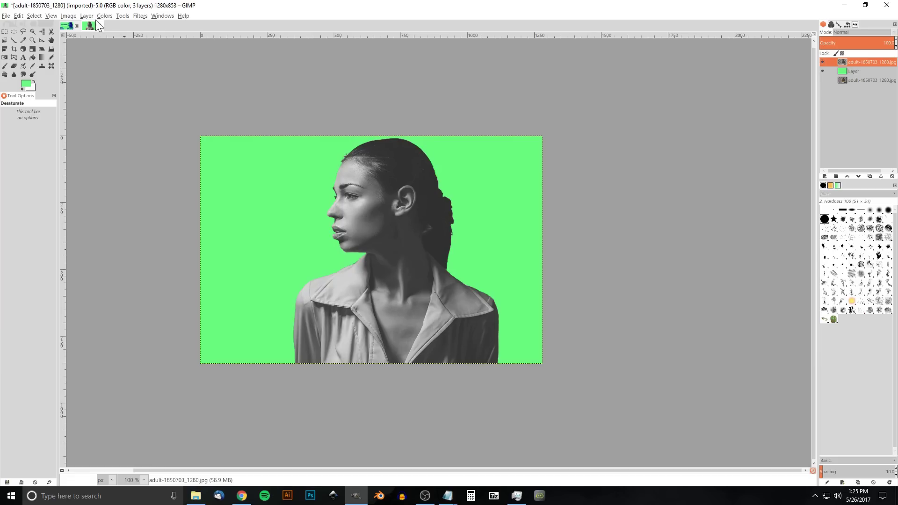
click(67, 26)
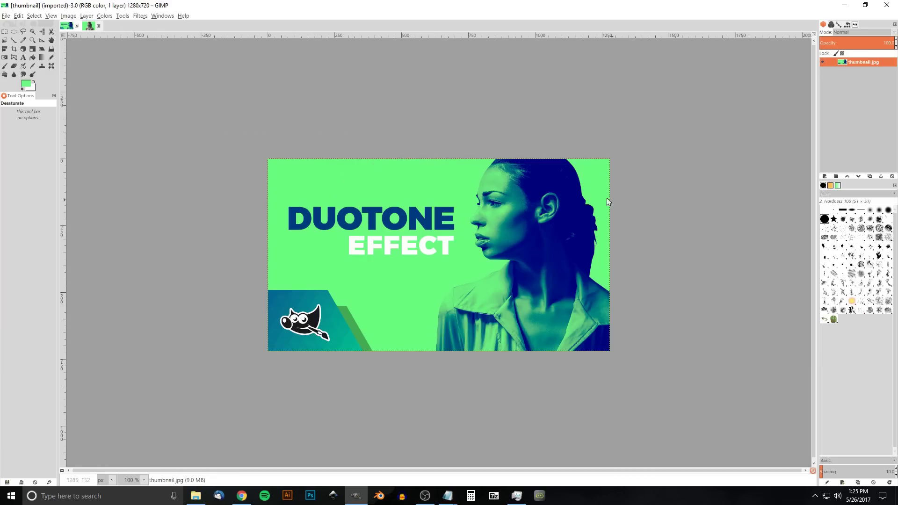
Set the foreground colour to blue 0061ab from the colour history
click(89, 26)
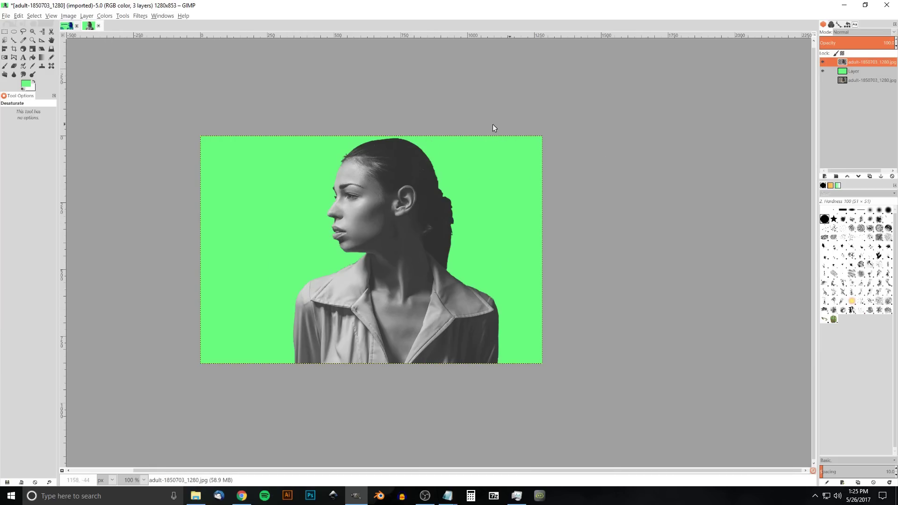
click(26, 85)
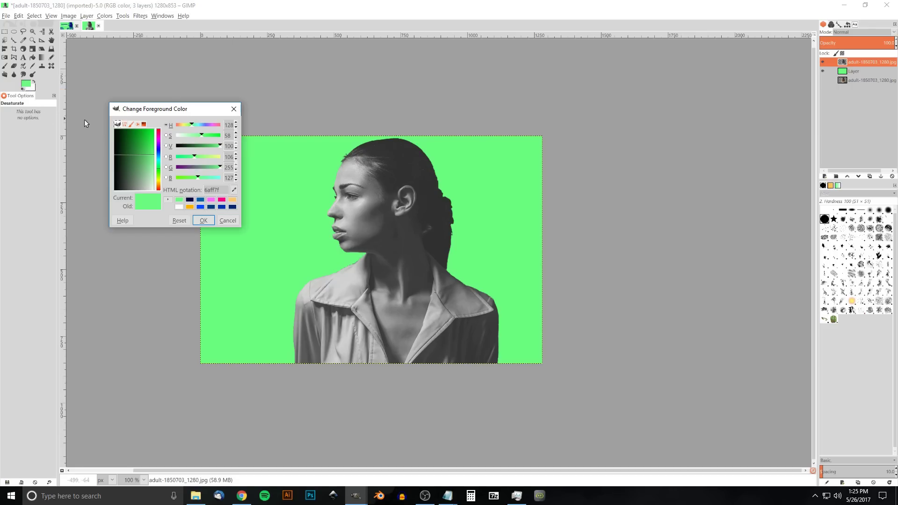
click(201, 200)
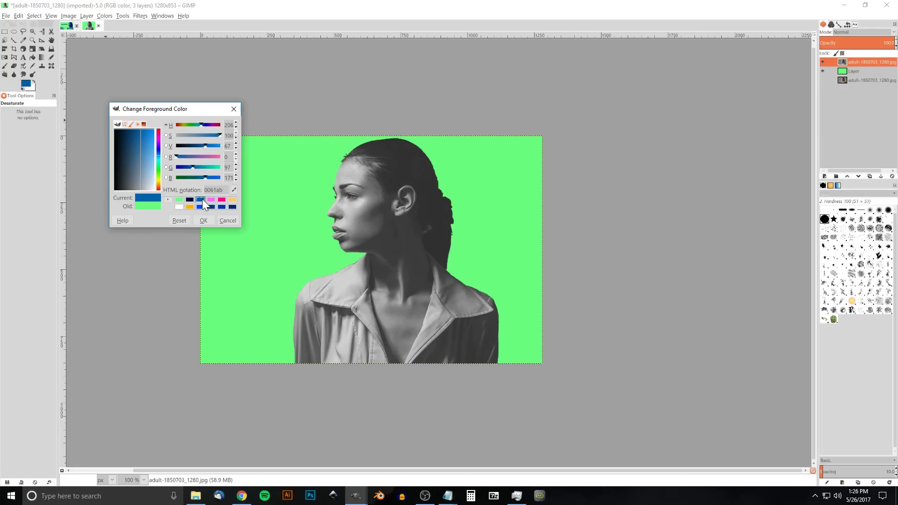
click(210, 190)
click(204, 220)
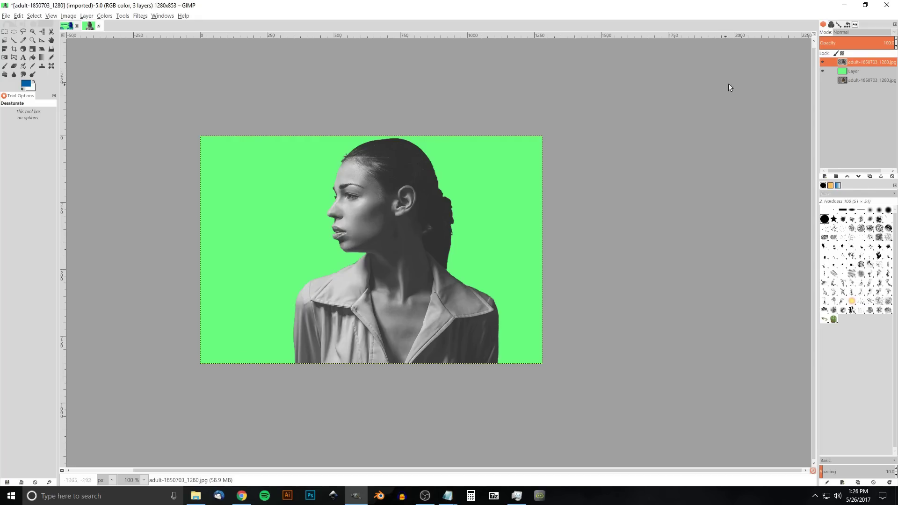
Add Layer #1 filled with the blue foreground colour and set its mode to Lighten only
click(824, 177)
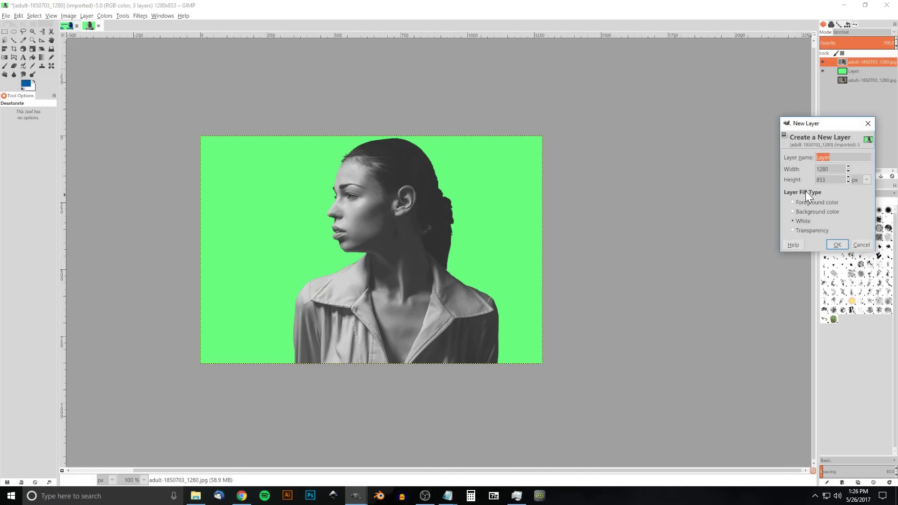
click(792, 202)
click(836, 245)
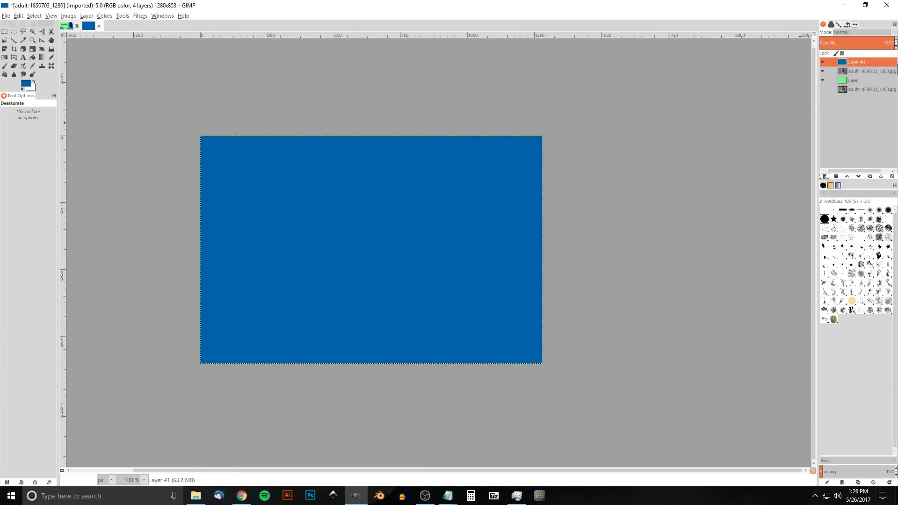
click(893, 33)
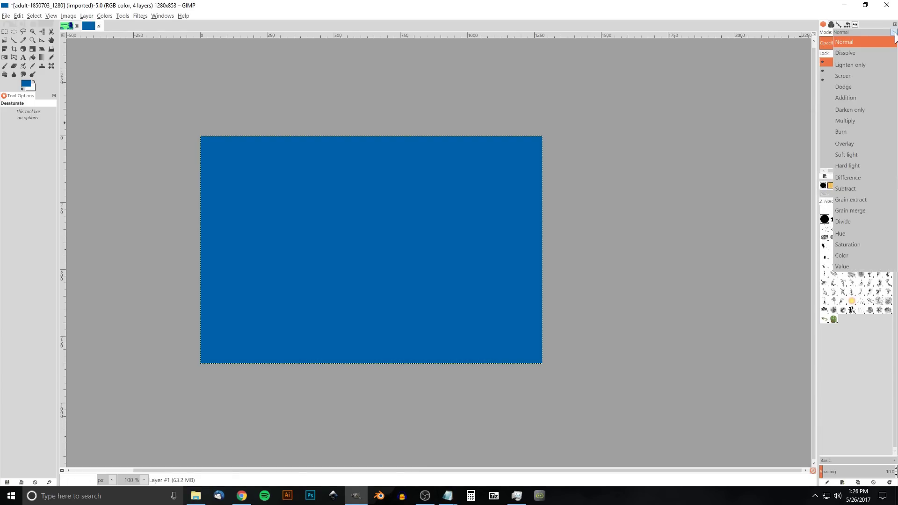
click(863, 66)
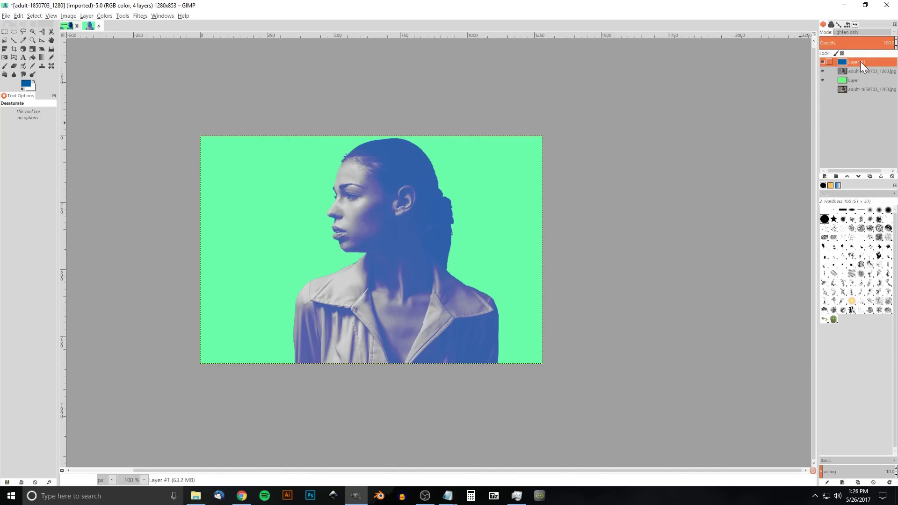
Merge the blue Layer #1 down into the portrait and show the green background layer
right_click(853, 63)
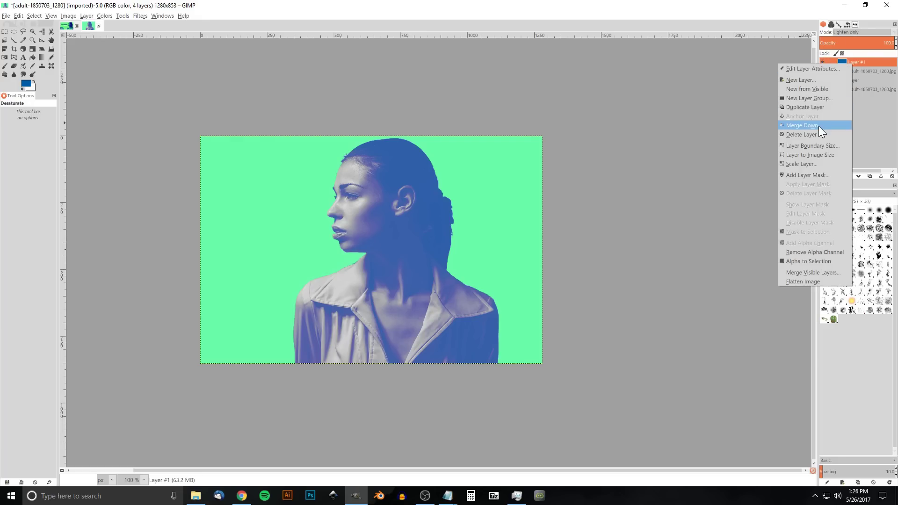
click(801, 125)
click(822, 71)
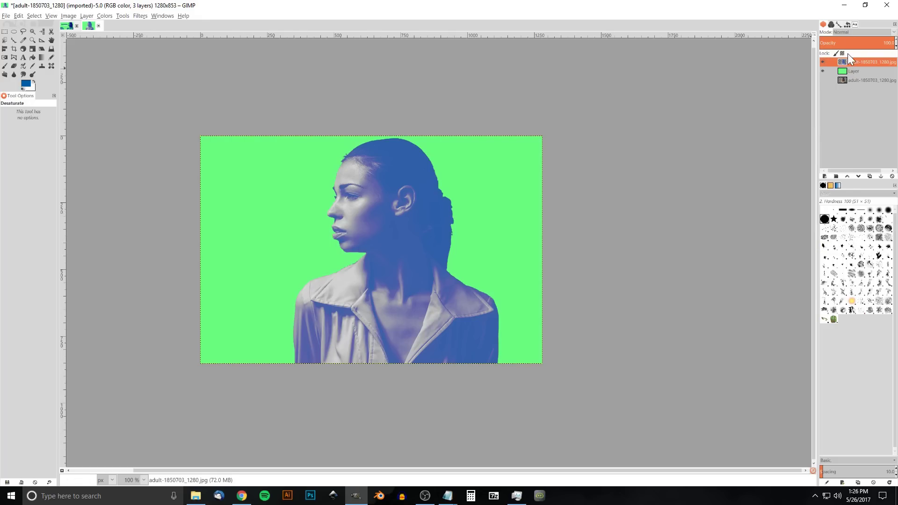
Set the top tinted portrait layer to Darken only and view the DUOTONE EFFECT reference
click(859, 81)
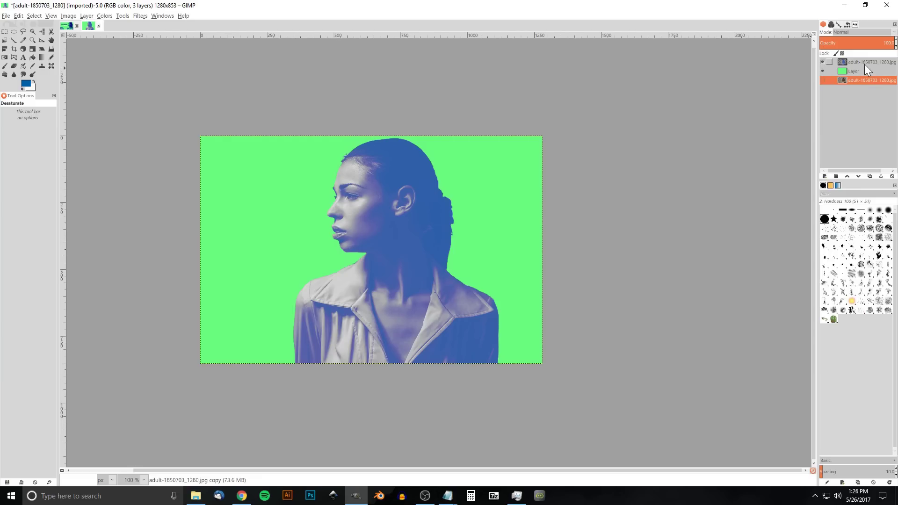
click(865, 63)
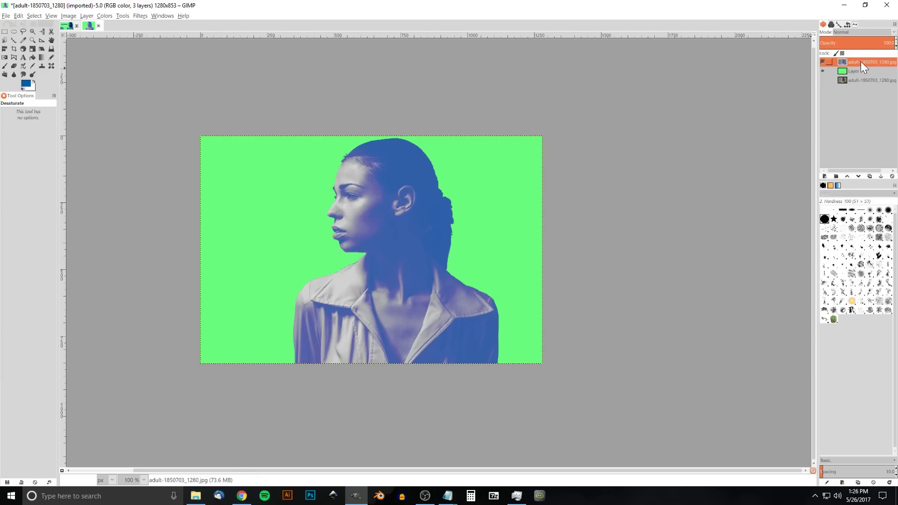
click(894, 32)
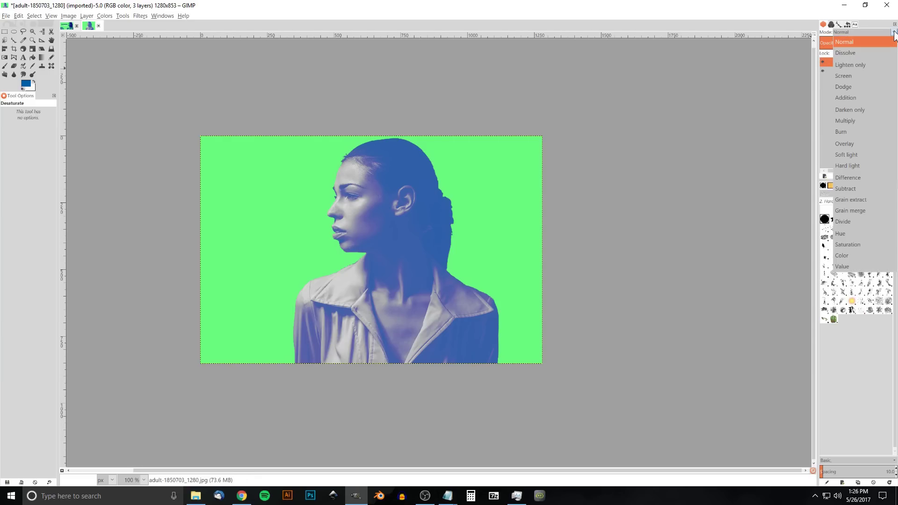
click(851, 109)
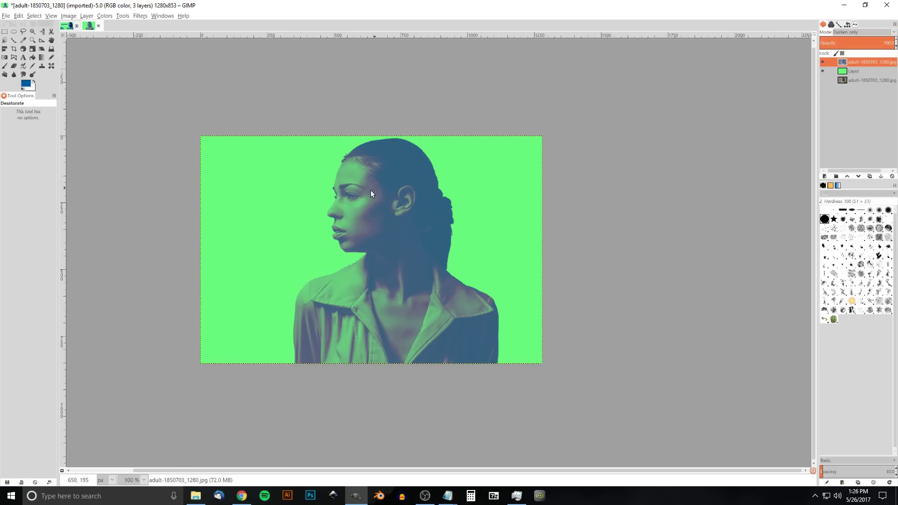
click(69, 26)
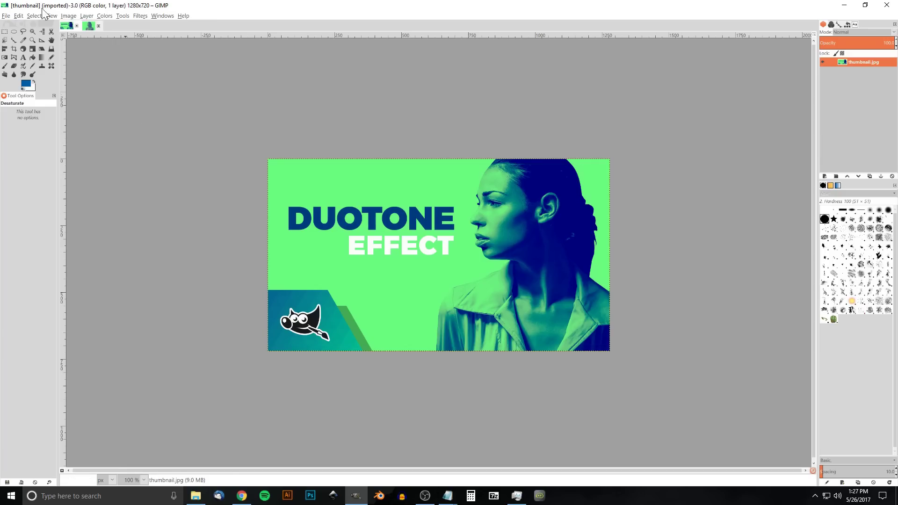
Apply a Value curve: top endpoint dragged left, lower curve pulled down to deepen the shadows
click(89, 27)
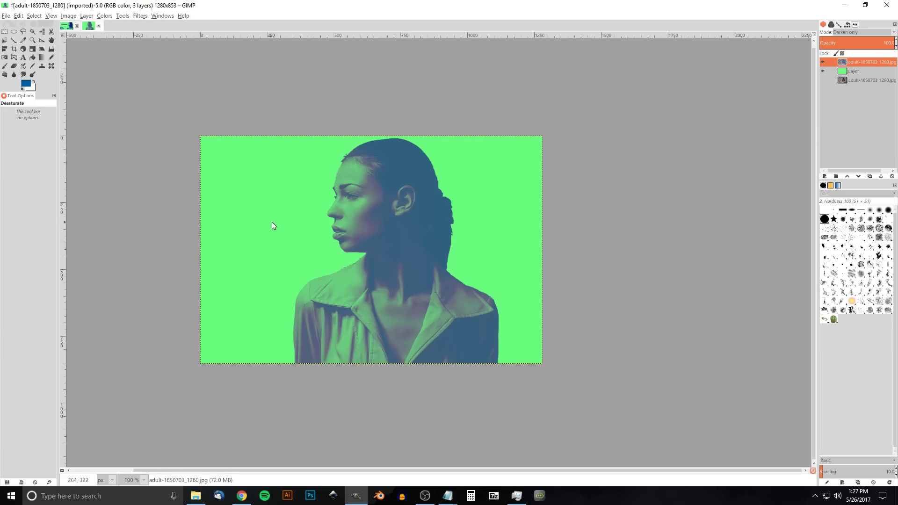
click(103, 16)
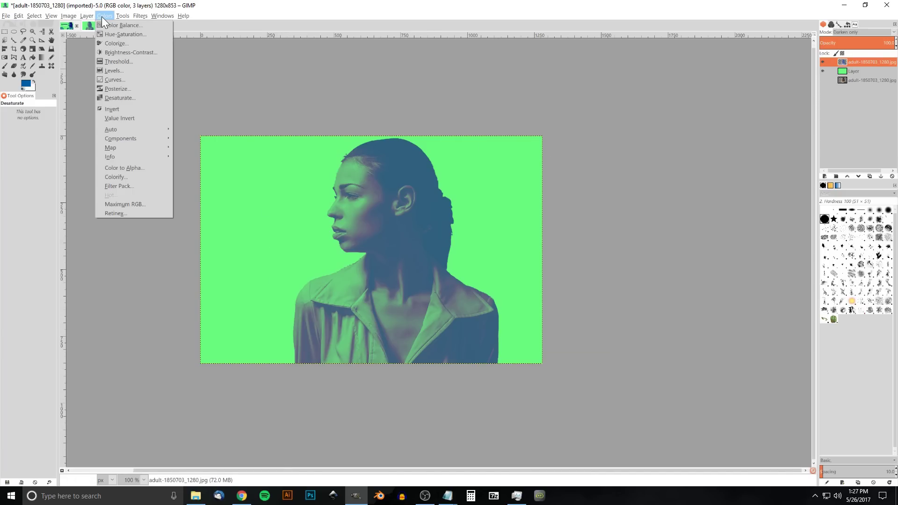
click(114, 80)
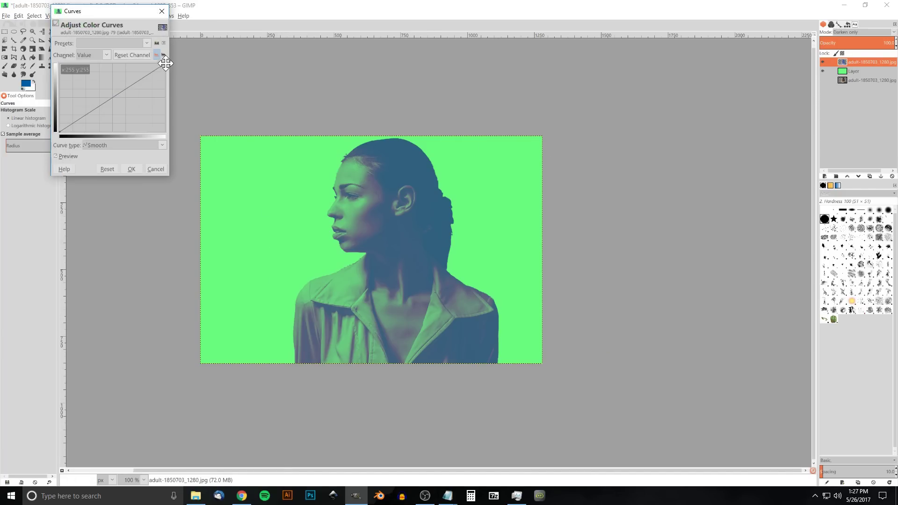
drag(165, 63, 150, 57)
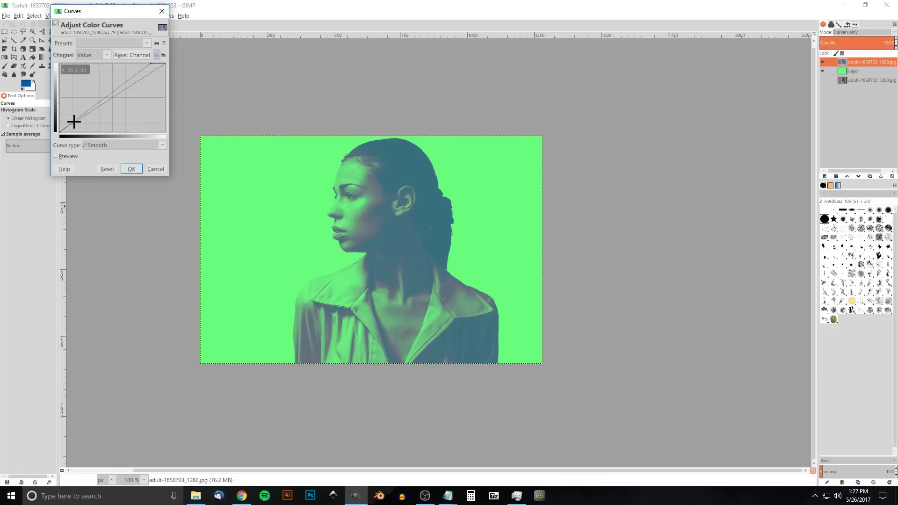
drag(75, 120, 81, 128)
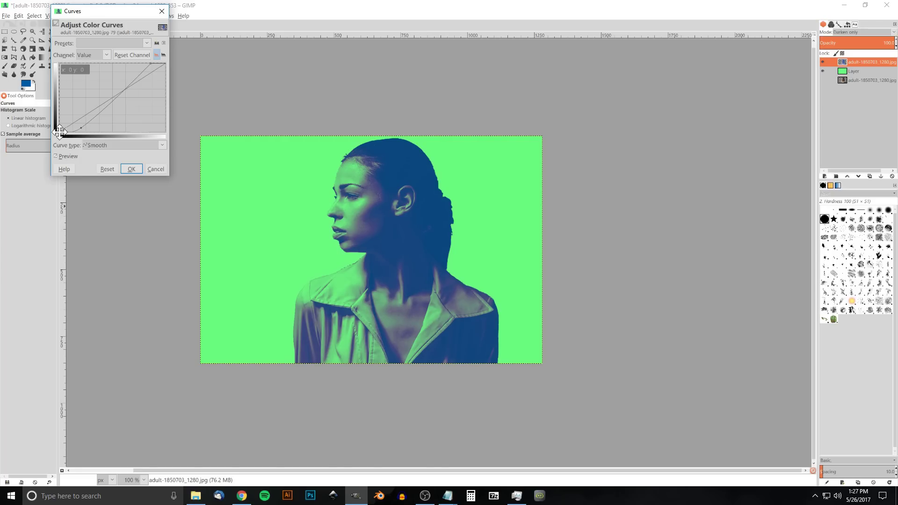
mouse_move(81, 126)
mouse_down()
mouse_move(76, 121)
mouse_move(84, 123)
mouse_up()
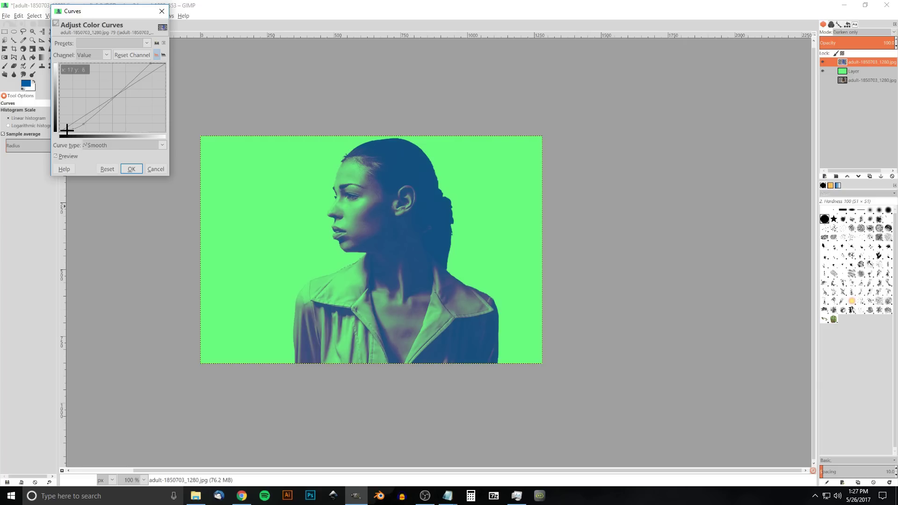
click(69, 131)
drag(80, 120, 90, 123)
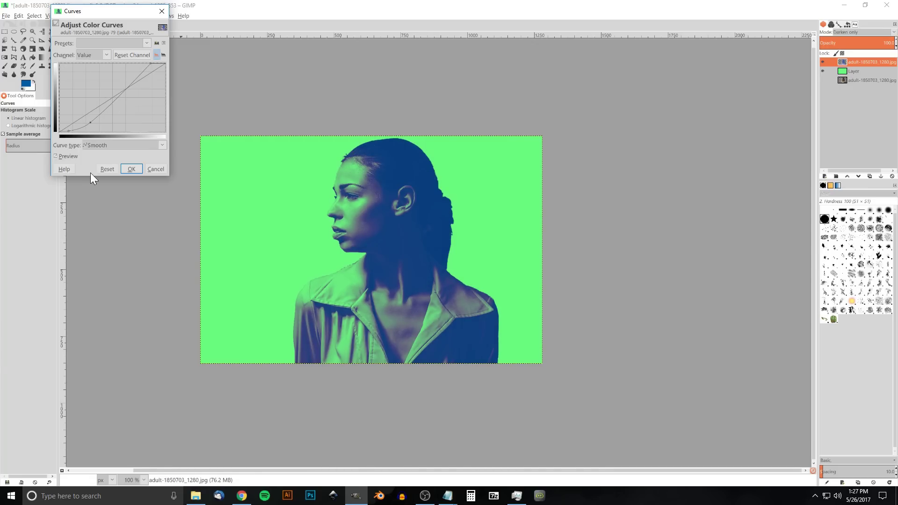
click(136, 167)
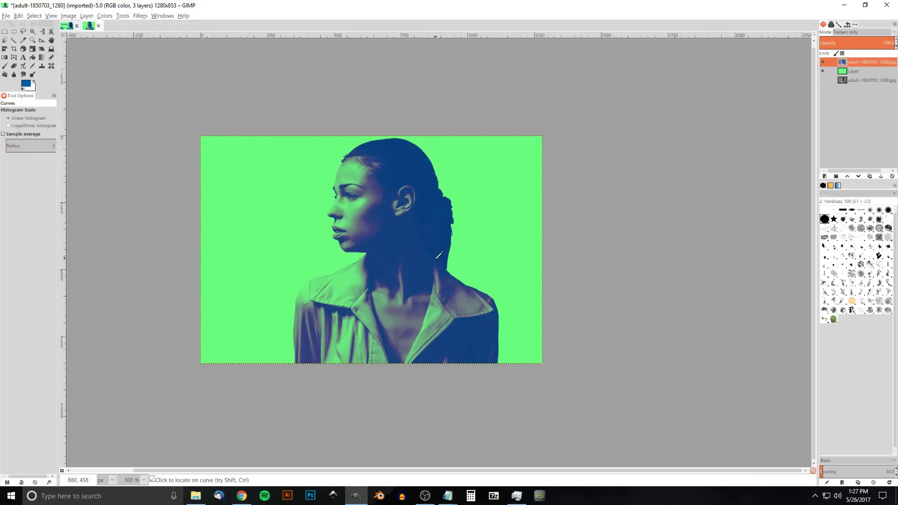
Erase the ragged fringe along the left shoulder edge while zoomed to 400%
scroll(330, 260, up, 4)
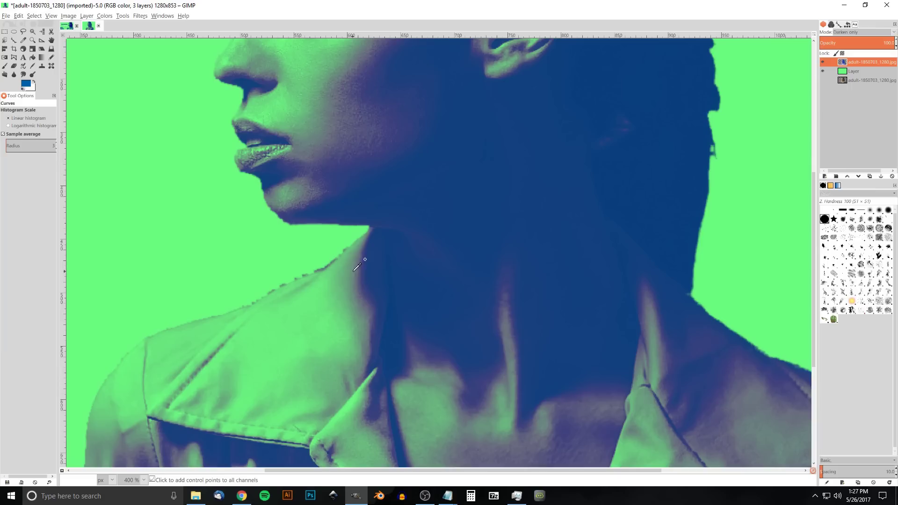
click(14, 66)
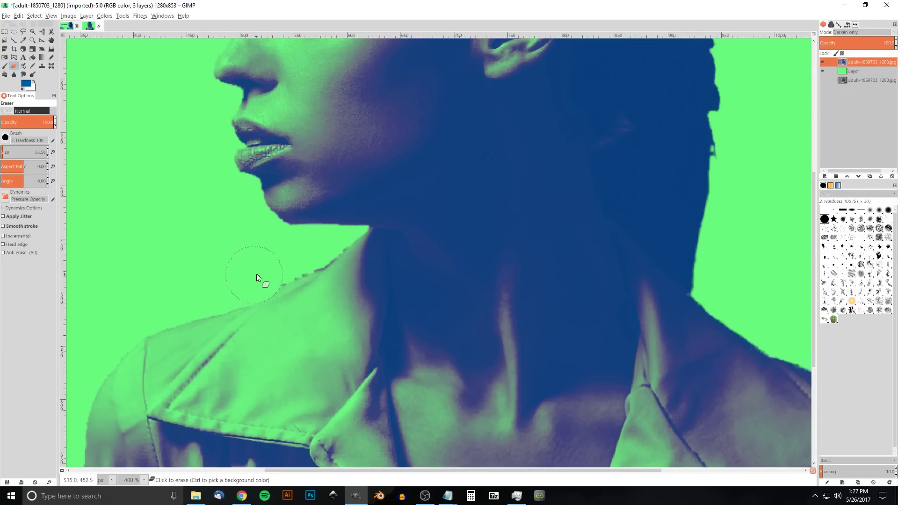
drag(287, 262, 200, 285)
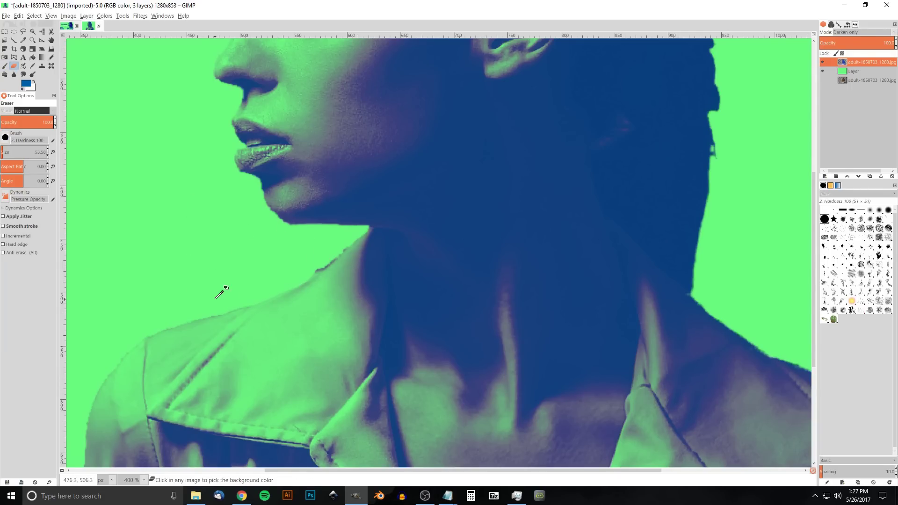
scroll(284, 322, up, 10)
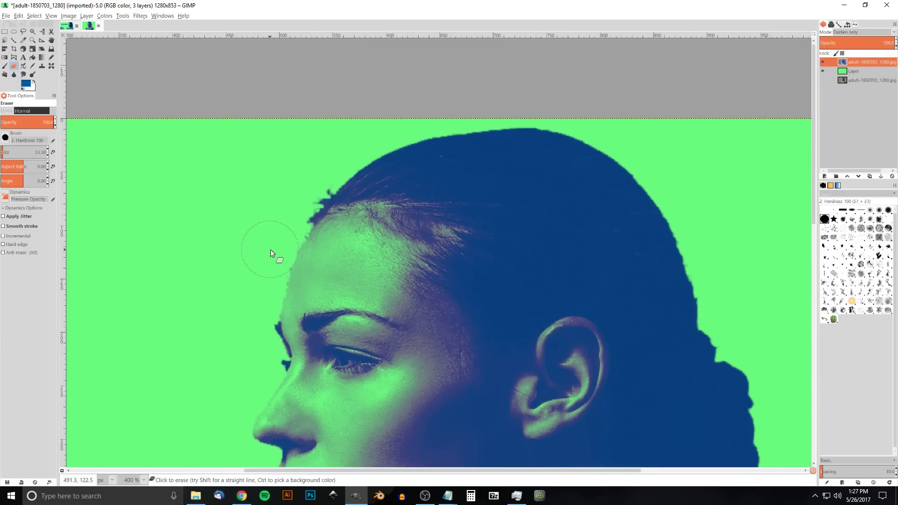
scroll(189, 295, down, 5)
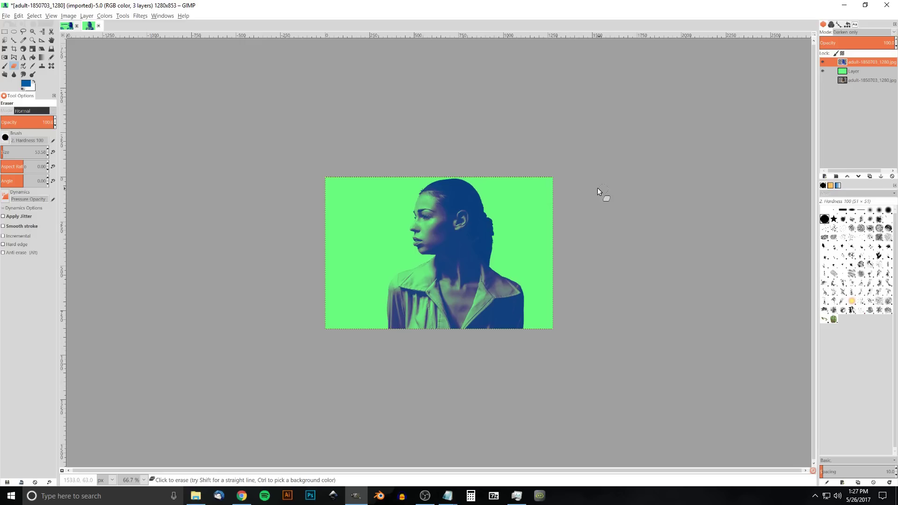